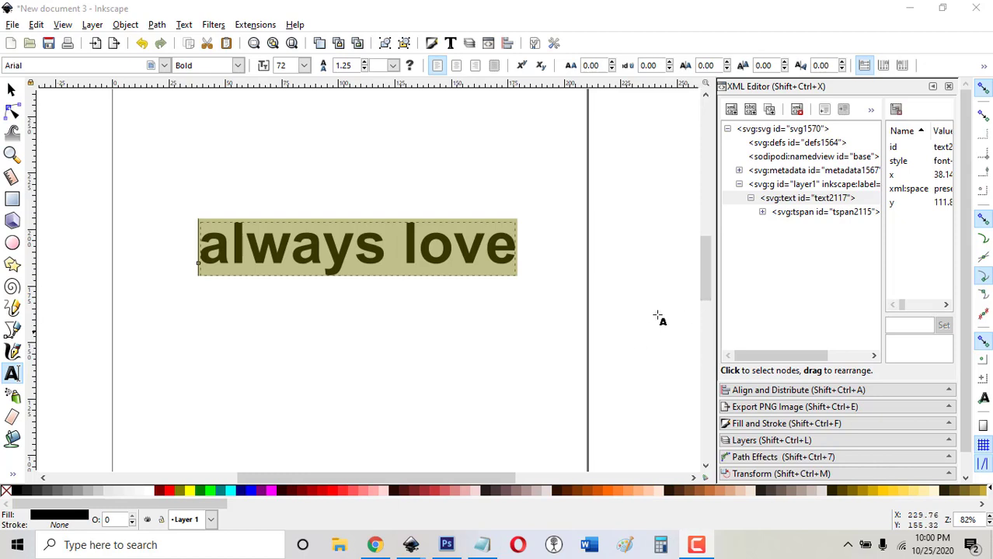
Step: Change the font of the "always love" text to "hello honey - Personal Use"
double_click(64, 66)
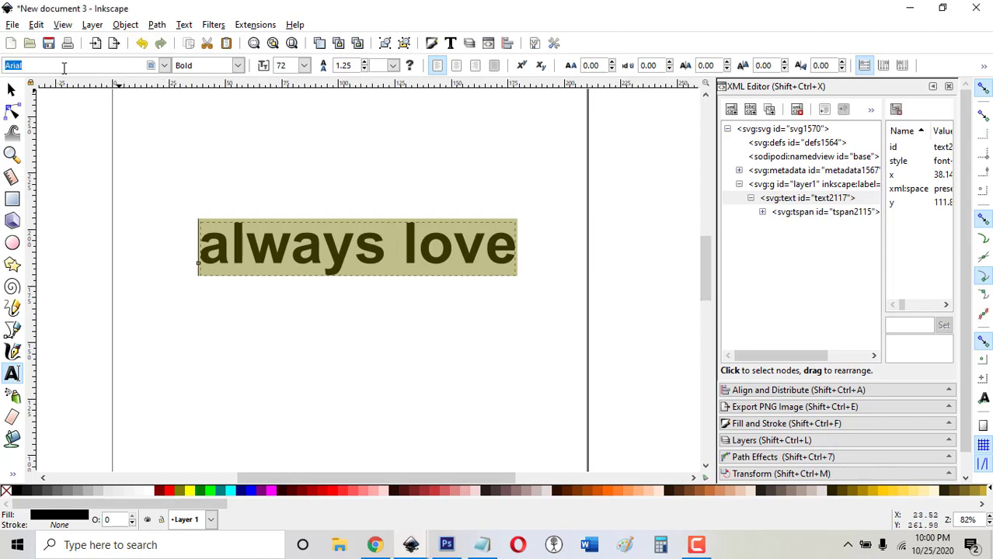
text(hello)
key(Return)
double_click(77, 64)
text(hello)
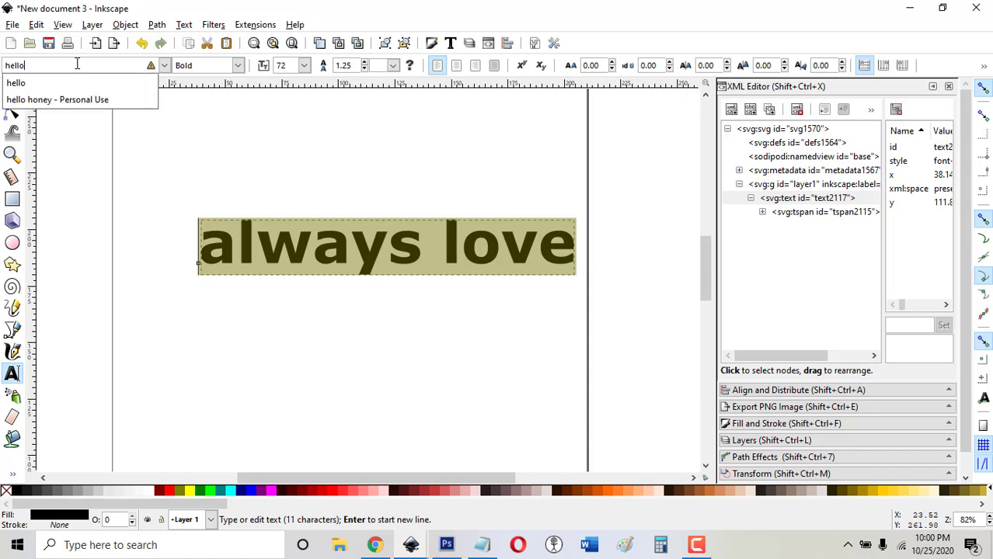
click(72, 99)
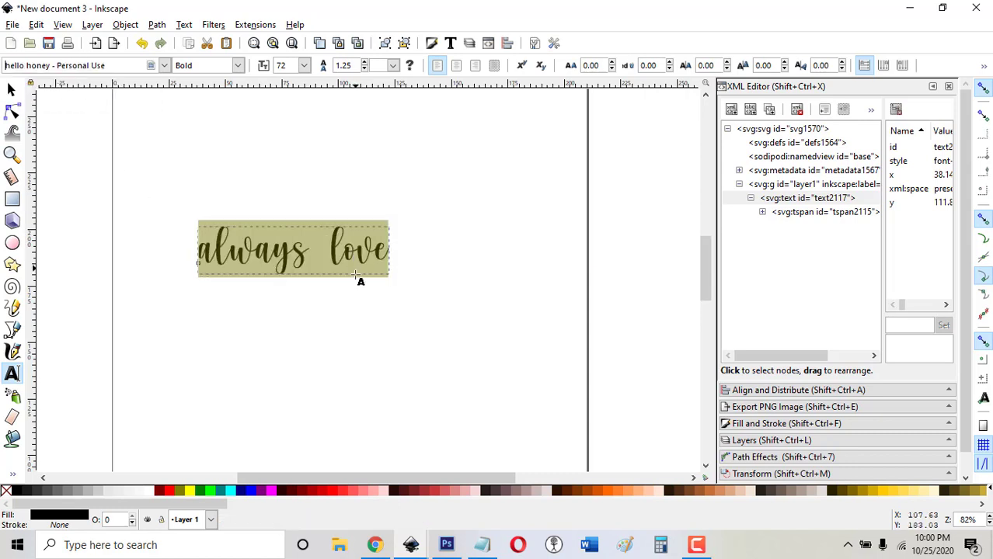
Step: Set the text's font size to 144 and move the text slightly to the left on the page
click(303, 65)
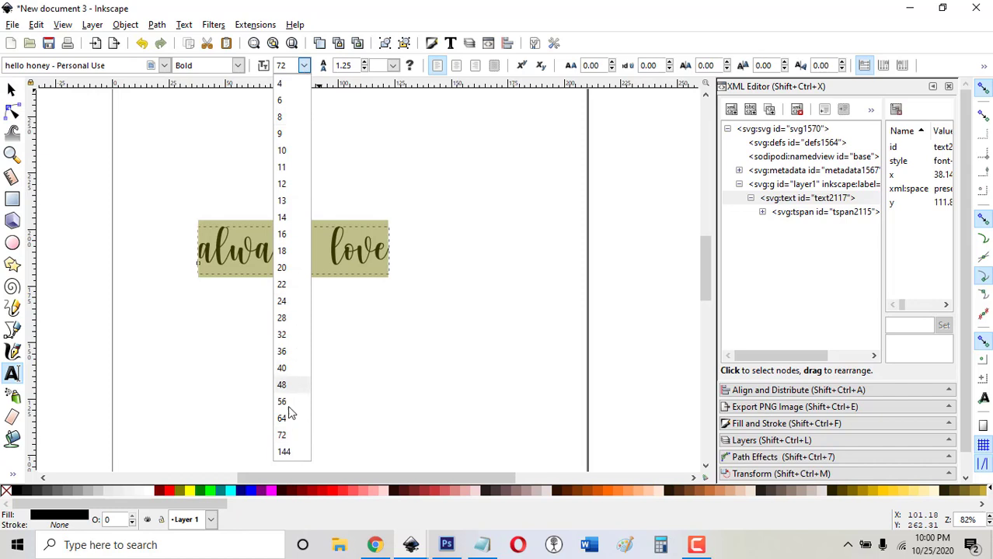
click(284, 453)
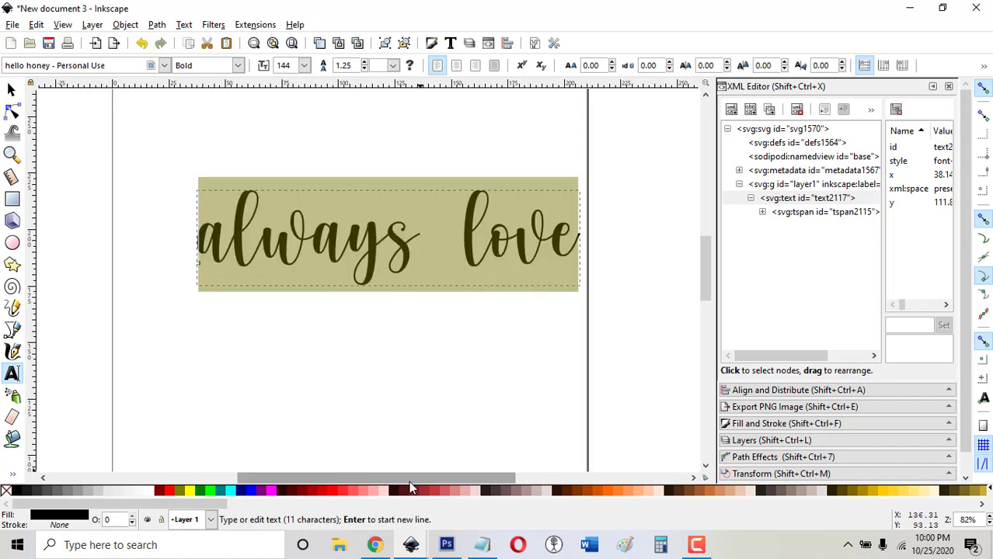
drag(409, 480, 417, 478)
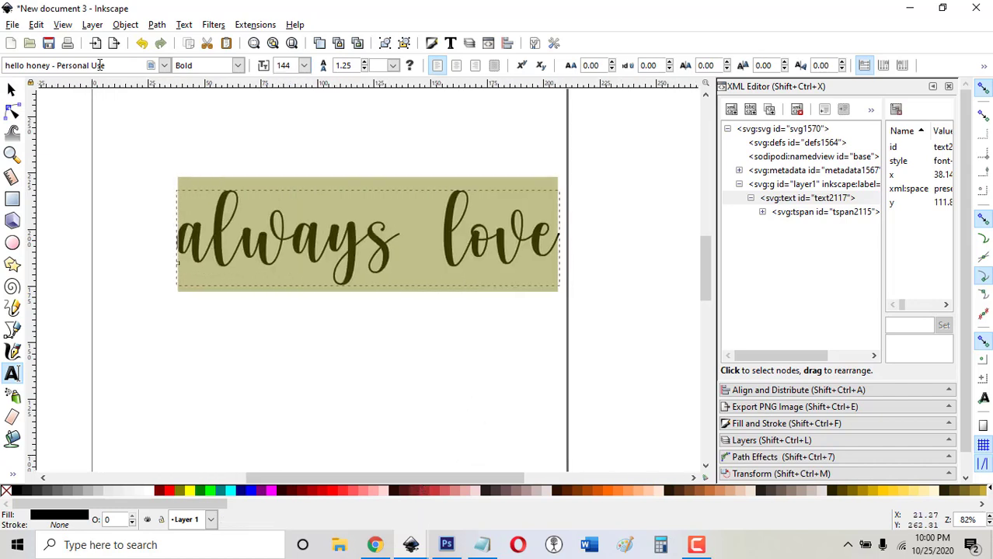
click(11, 92)
drag(357, 274, 323, 265)
drag(361, 477, 342, 477)
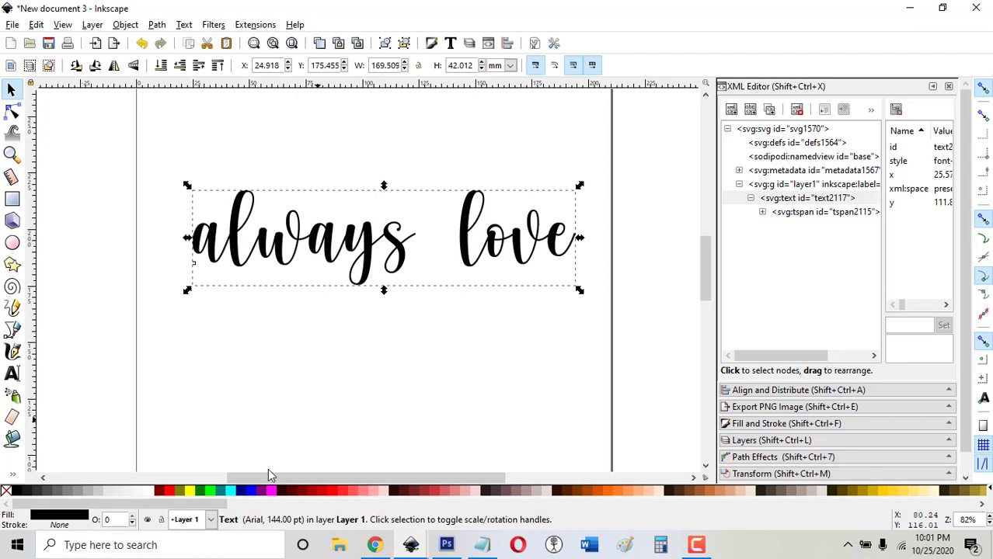
Step: Open the Windows Character Map app to browse the glyphs of the hello honey font
click(133, 547)
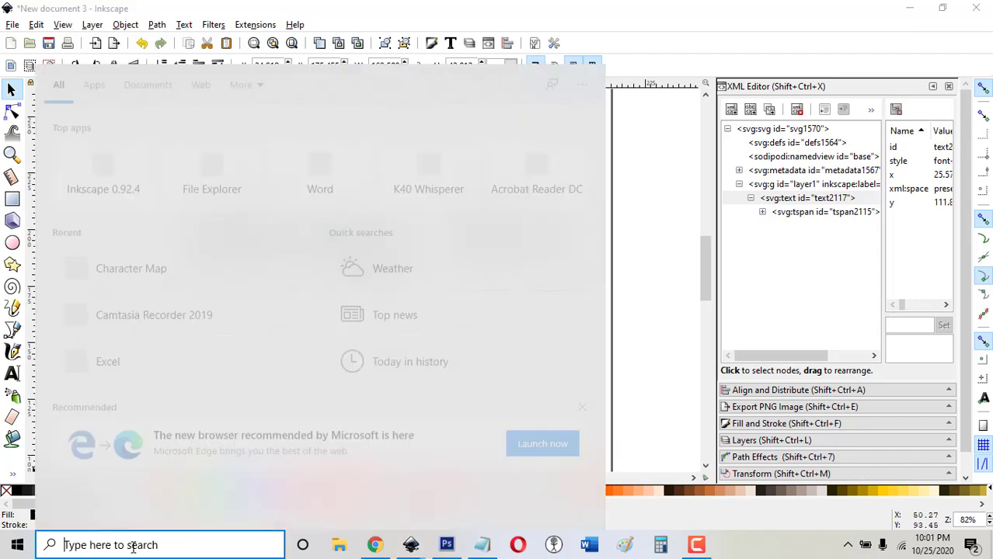
text(char)
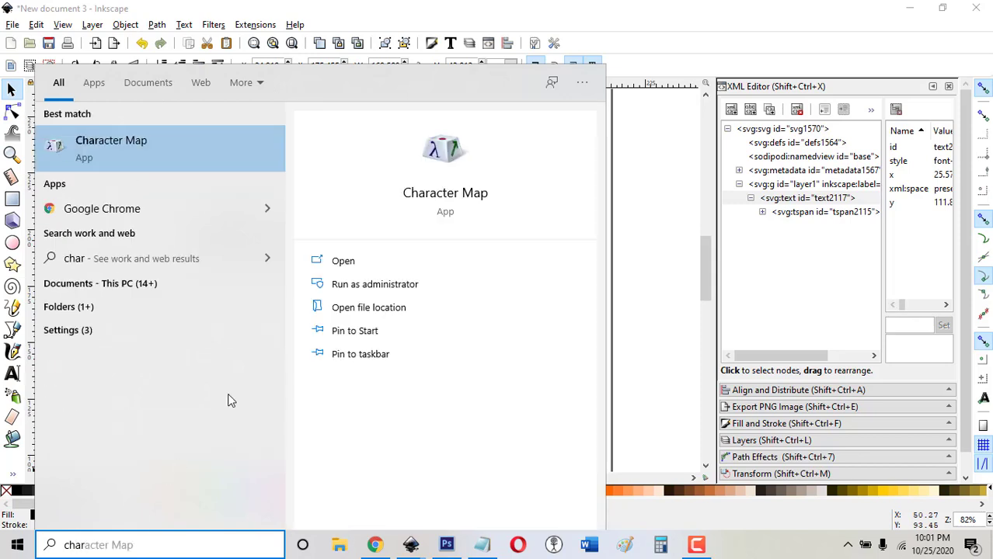
click(114, 150)
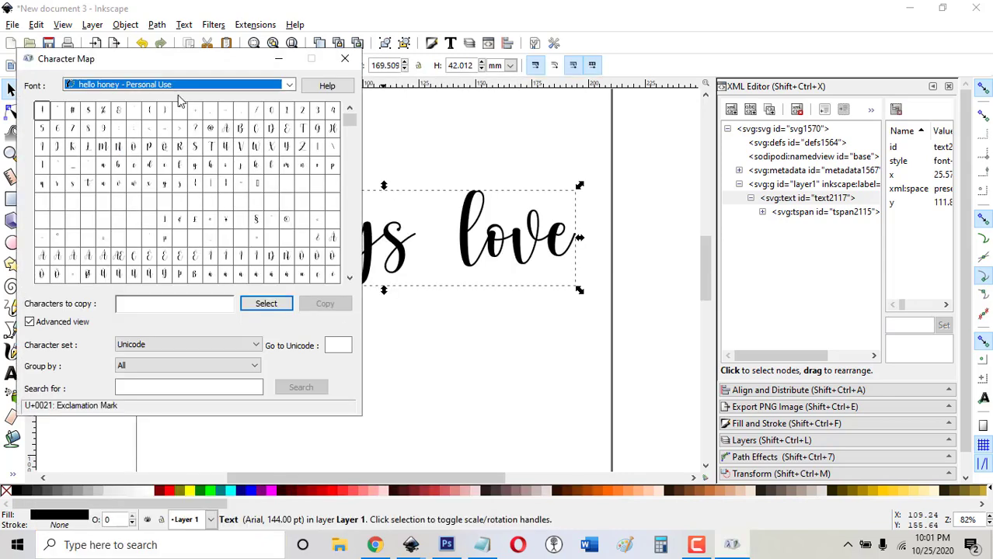
drag(128, 60, 180, 53)
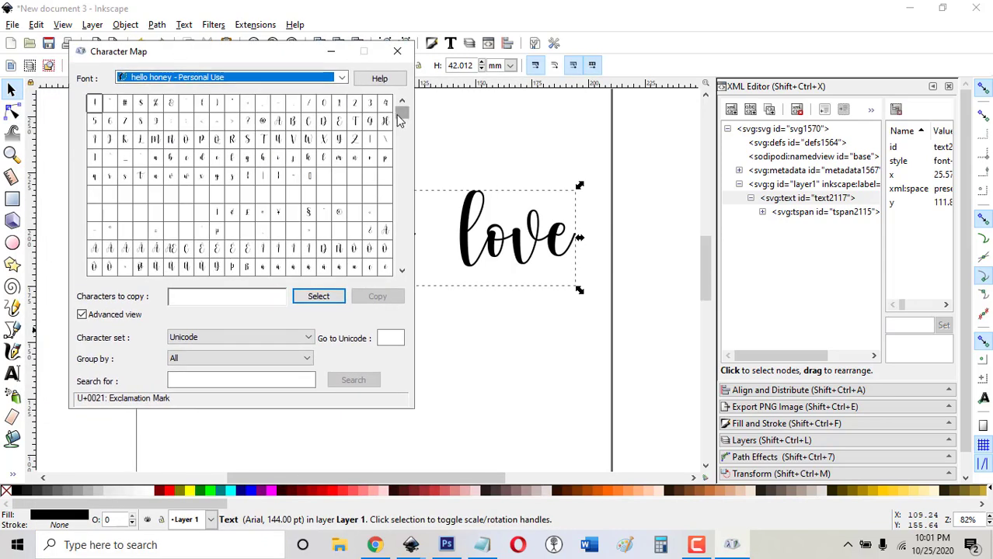
mouse_move(401, 117)
mouse_down()
mouse_move(403, 268)
mouse_move(414, 117)
mouse_up()
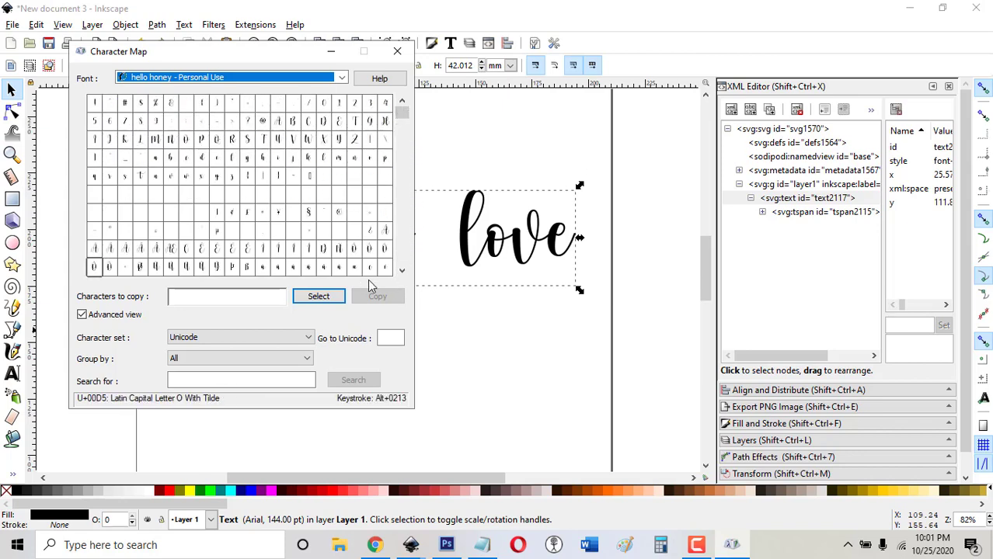
Step: Group the font's glyphs by Unicode Subrange and show only the Private Use Characters
click(308, 360)
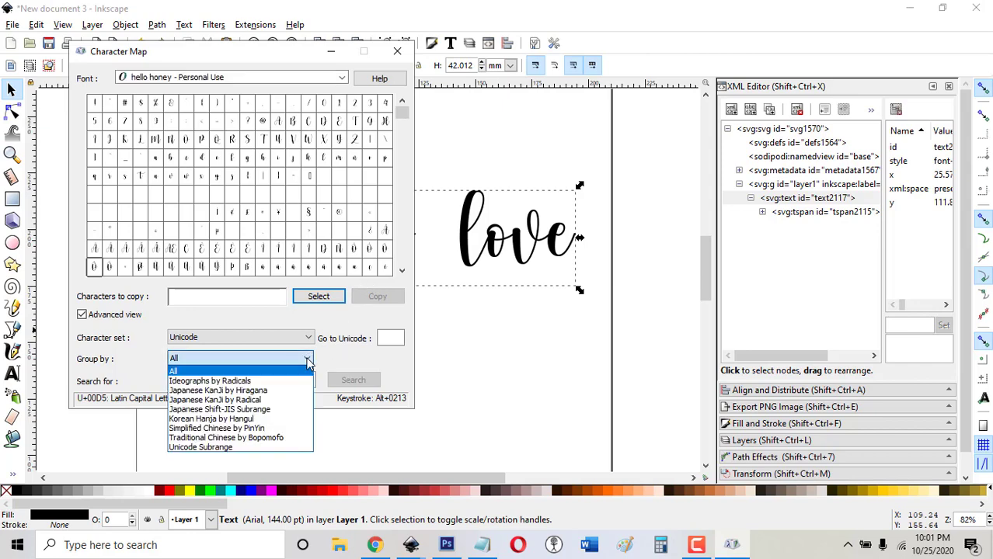
click(231, 449)
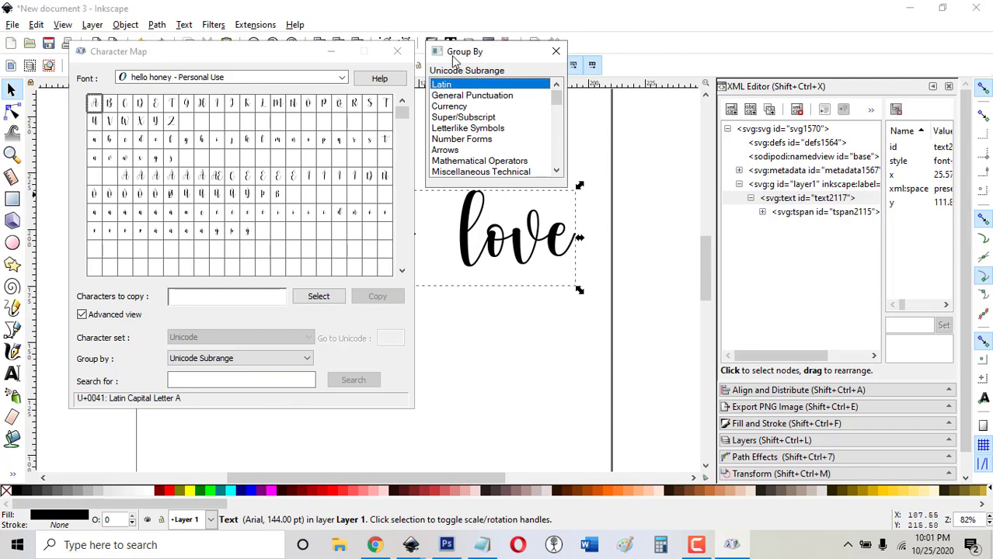
drag(561, 106, 568, 176)
click(476, 172)
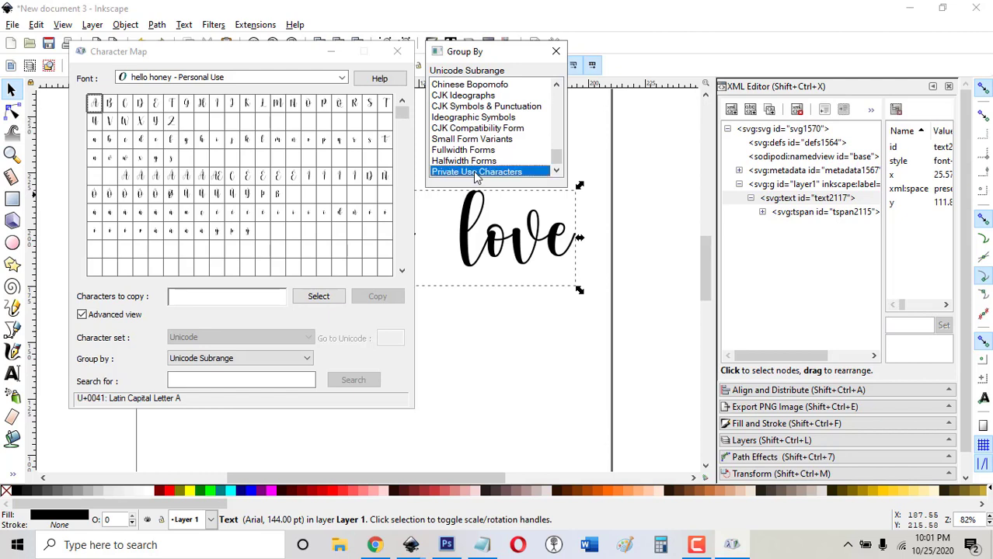
click(556, 52)
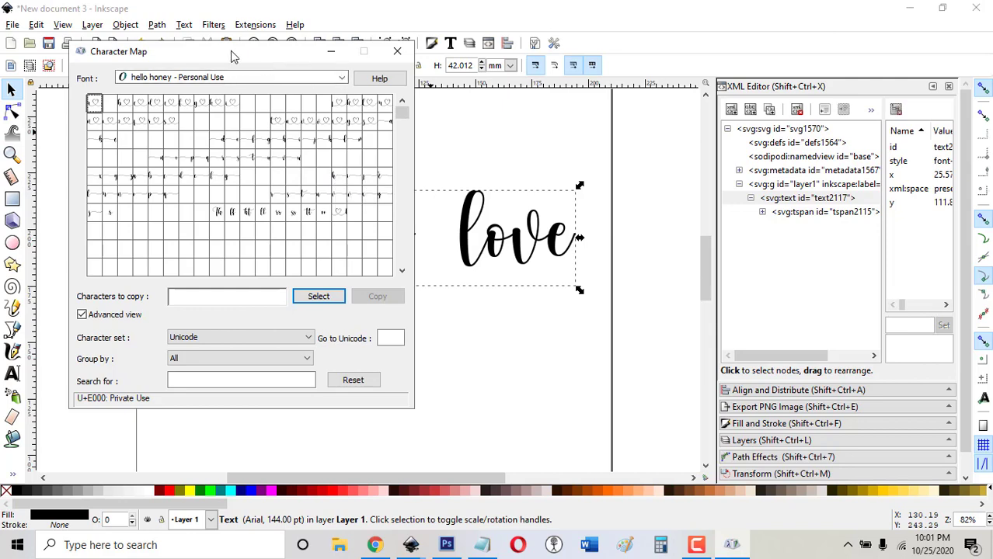
Step: Copy the s glyph with the heart tail (U+E019) from the Character Map, with its window moved clear of the text
drag(196, 60, 719, 62)
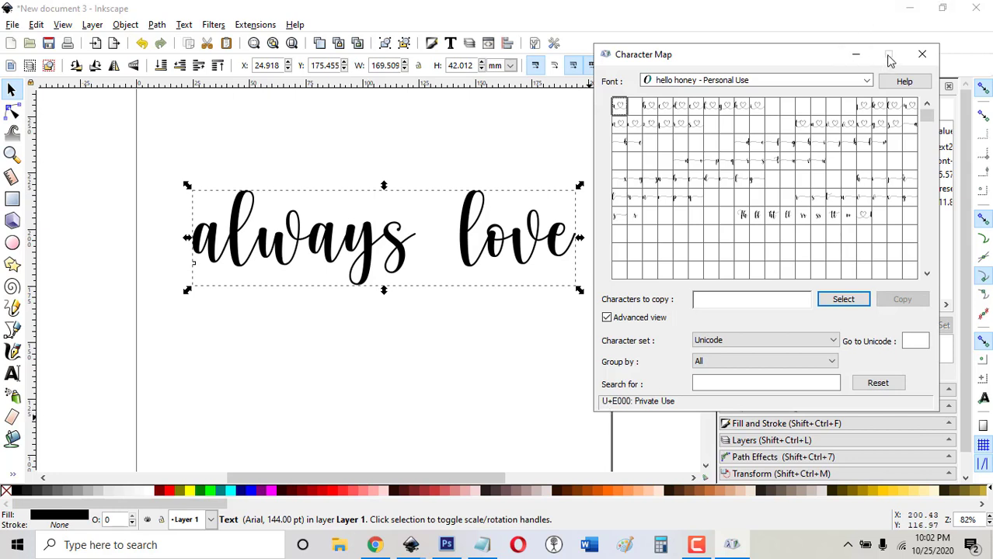
click(697, 126)
click(843, 299)
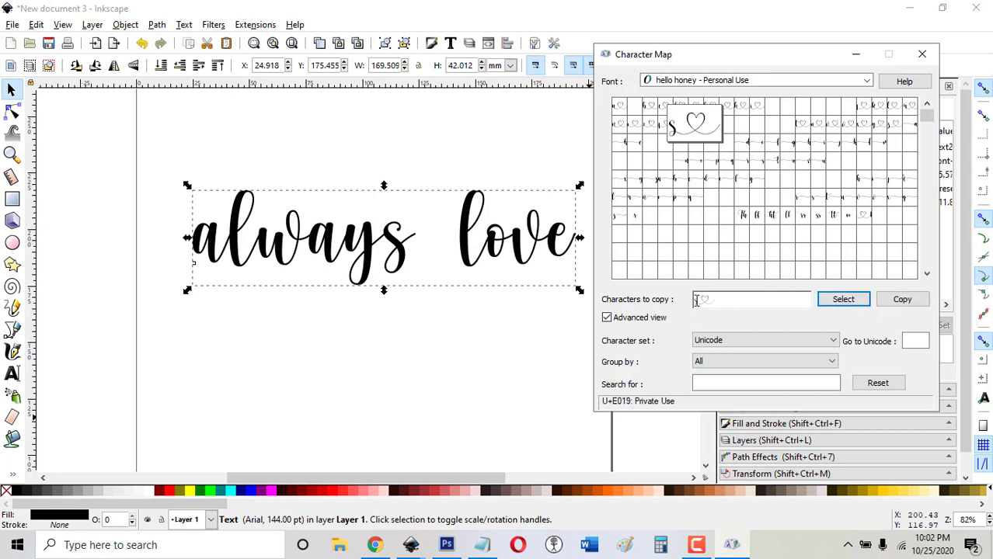
click(904, 301)
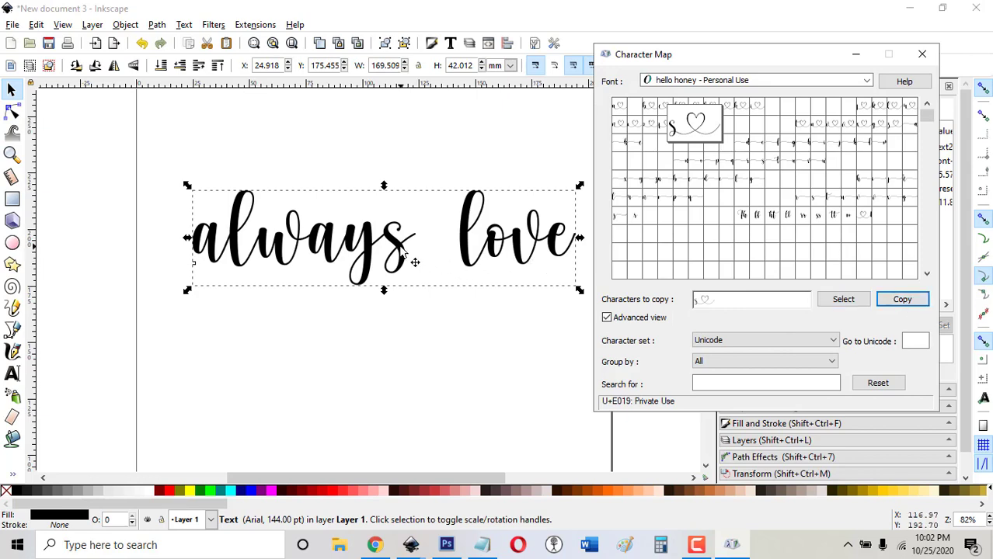
Step: Switch back to Inkscape and replace the final s of "always" with the copied heart-tailed glyph
click(454, 11)
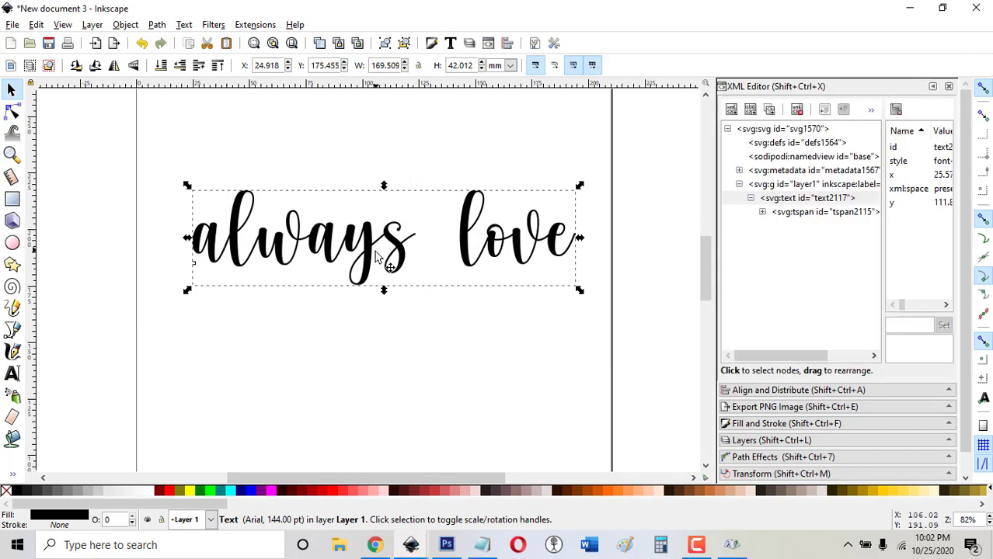
drag(383, 247, 399, 259)
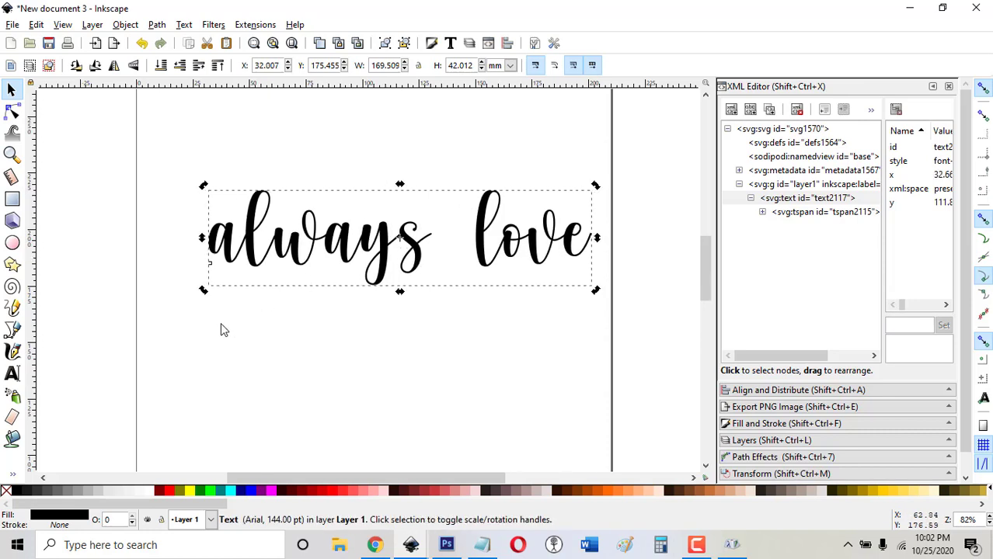
click(12, 373)
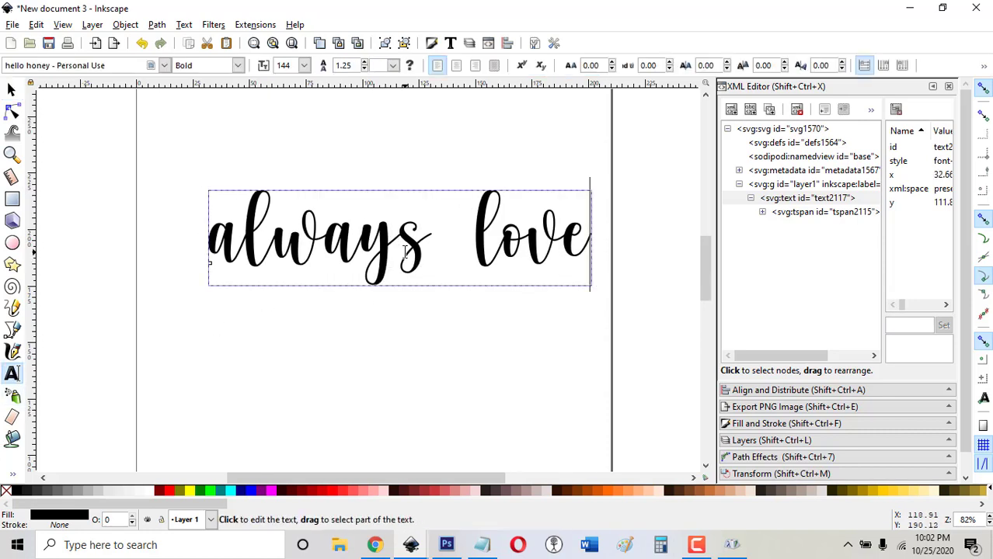
click(401, 247)
drag(414, 249, 418, 251)
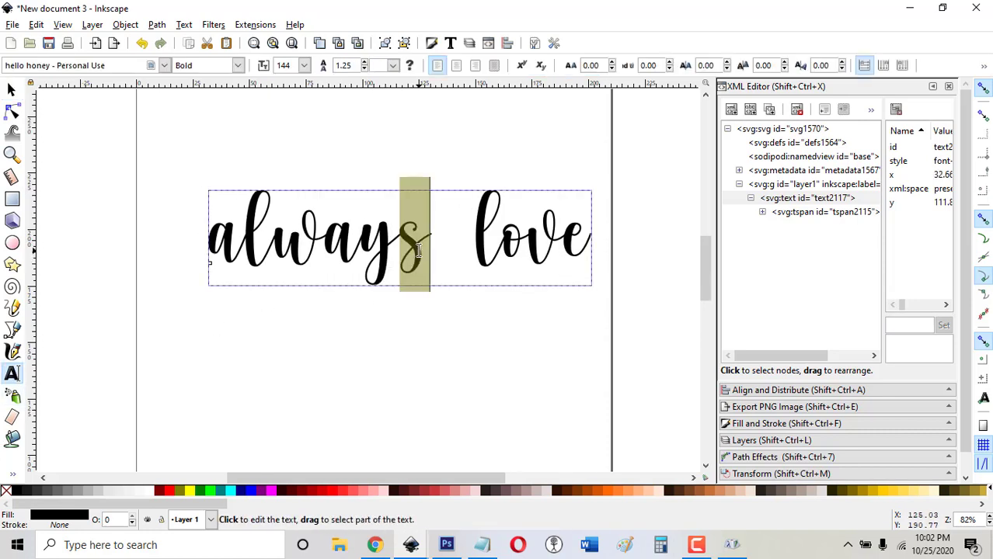
key(ctrl+v)
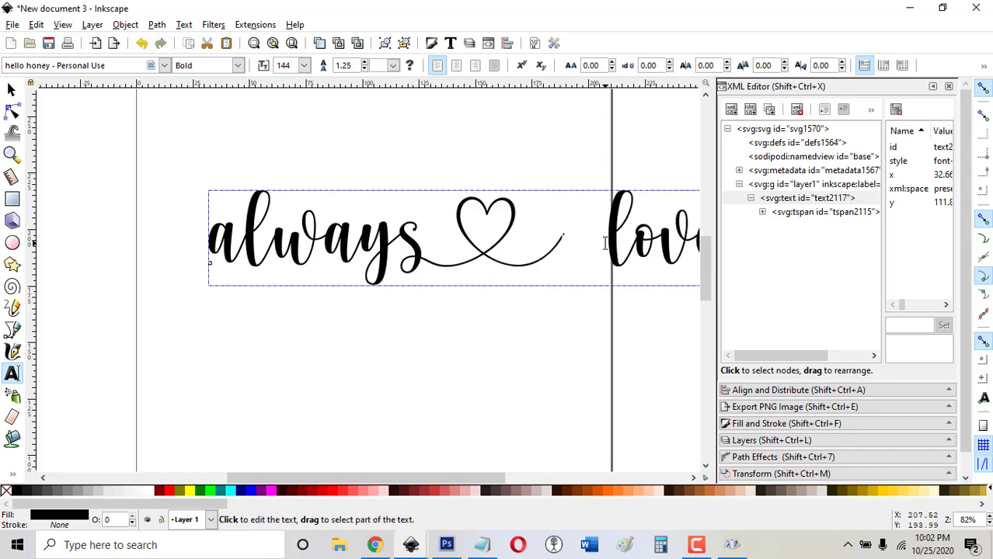
Step: Delete the space between the heart tail and "love" so the two words connect
key(Delete)
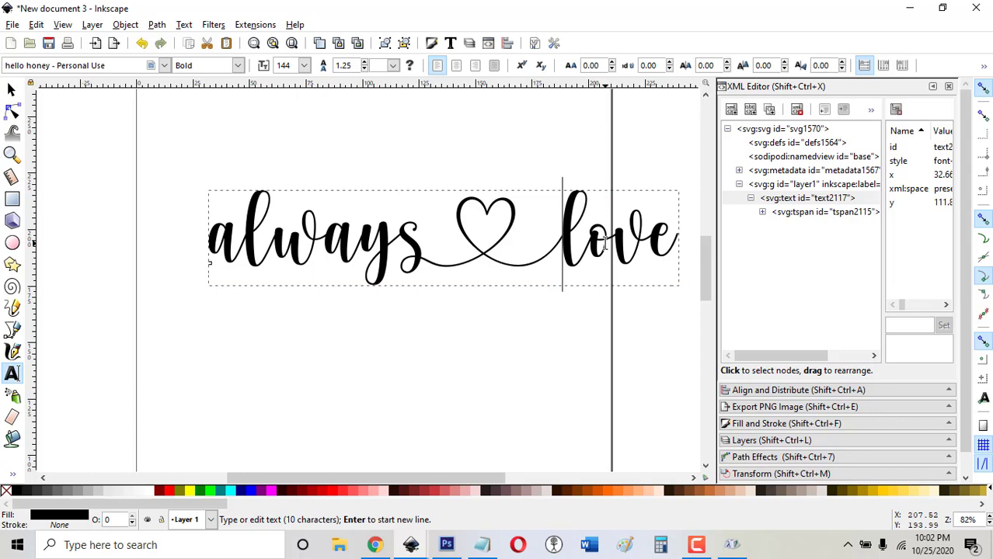
scroll(393, 480, right, 1)
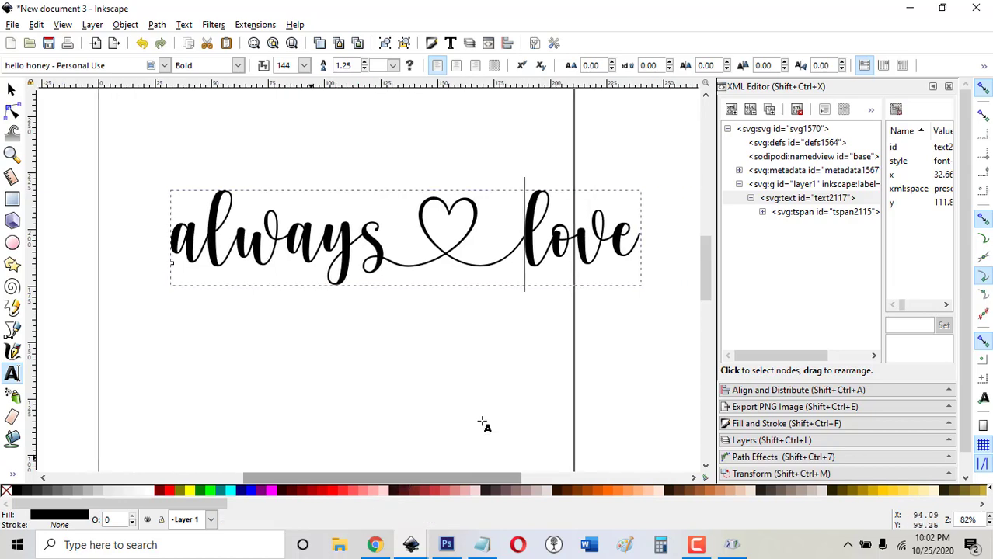
click(599, 243)
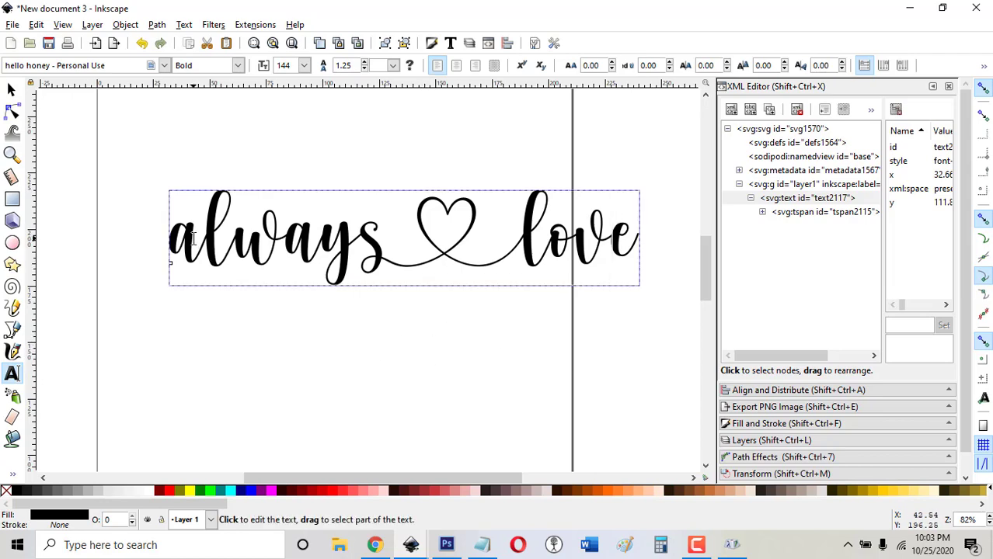
Step: Replace the first a of "always" with the Character Map's a glyph that has a leading swash (U+E027)
drag(194, 238, 171, 239)
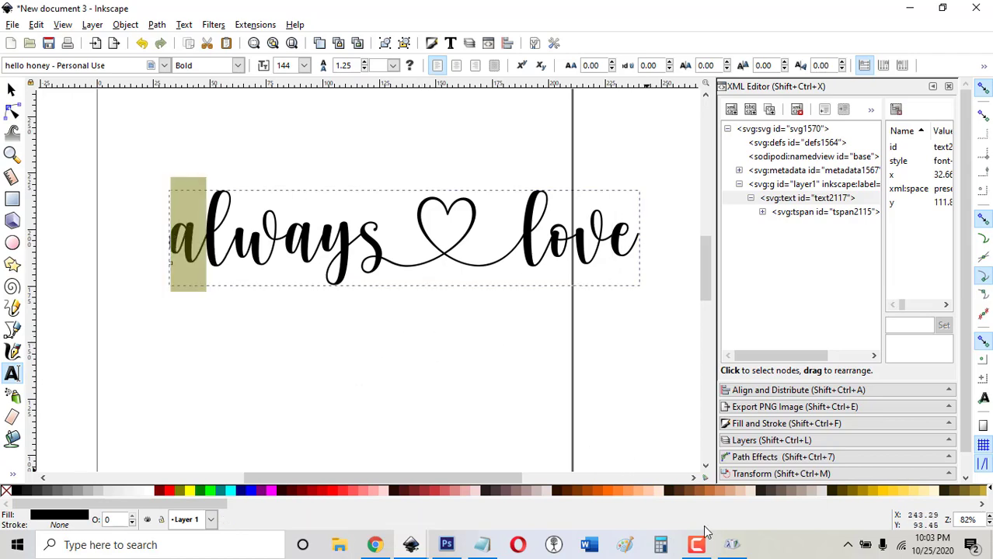
click(731, 545)
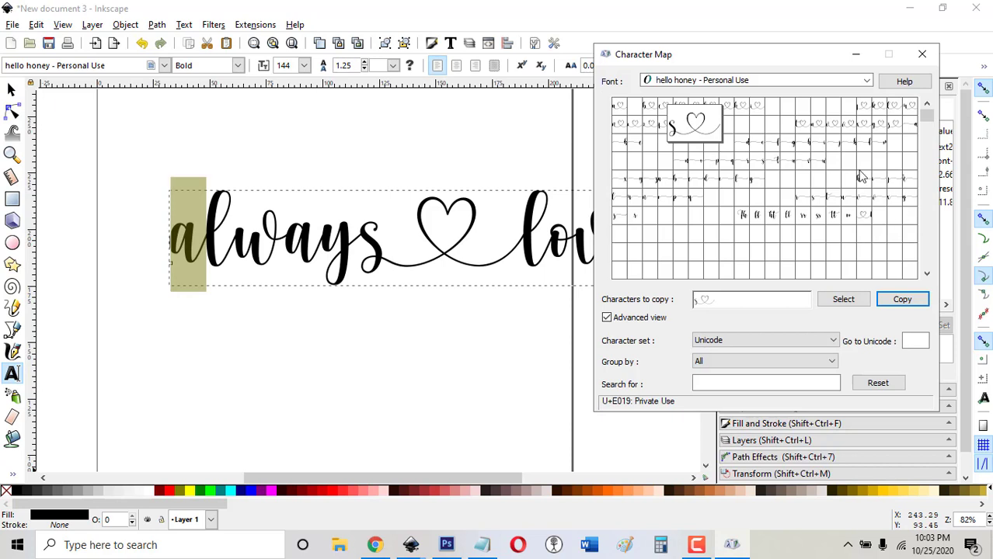
click(717, 158)
click(786, 236)
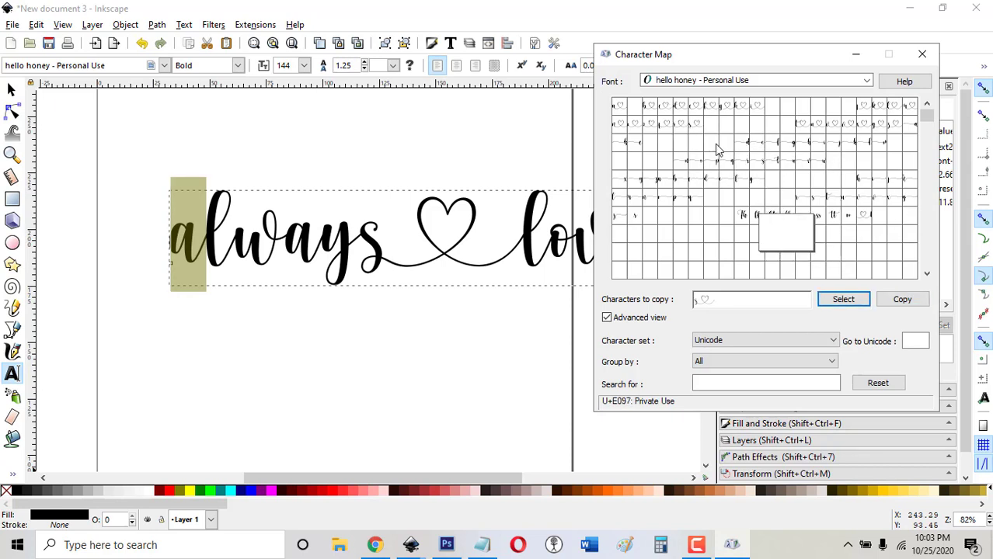
click(909, 125)
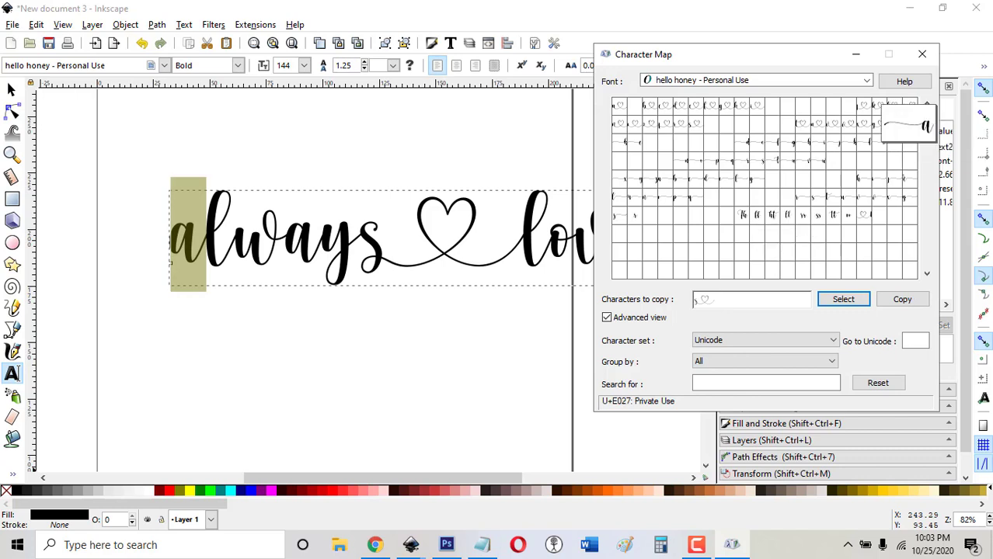
click(745, 301)
key(BackSpace)
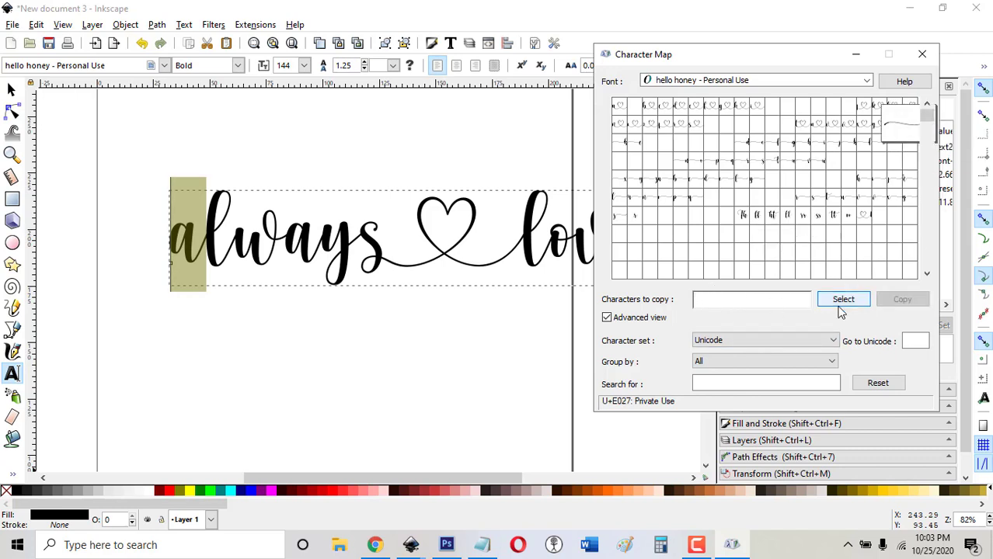
click(839, 303)
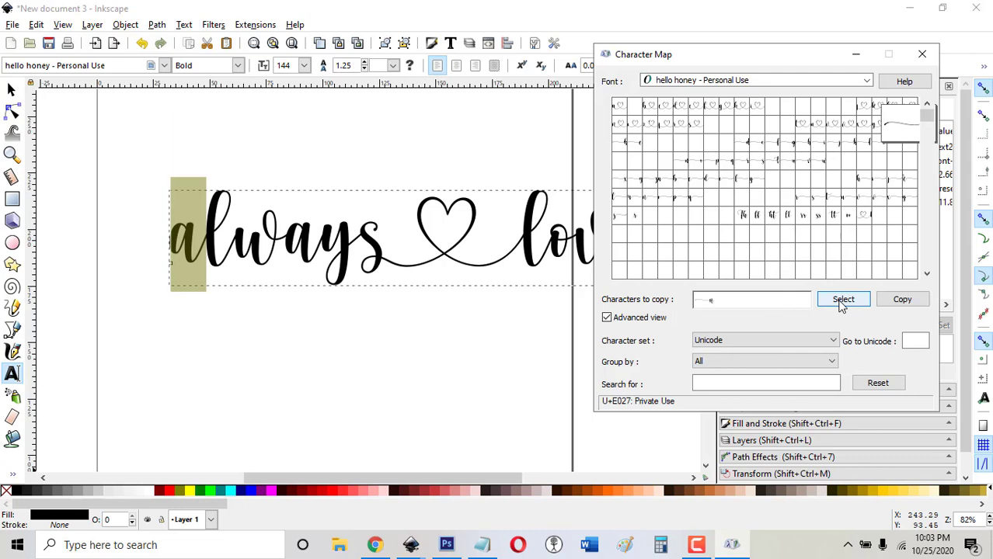
click(903, 301)
click(344, 13)
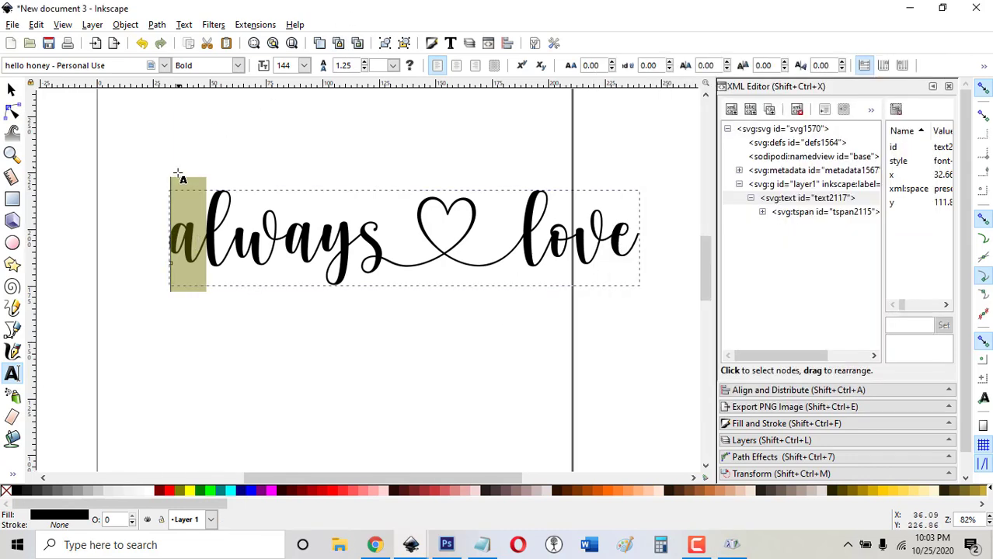
key(ctrl+v)
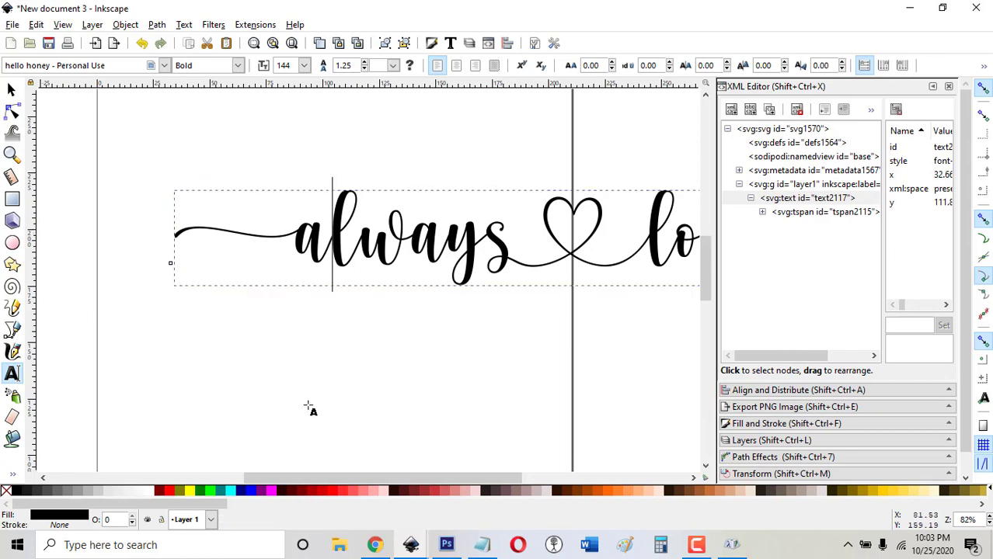
Step: Replace the final e of "love" with the Character Map's e glyph that has a trailing swash (U+E057)
drag(310, 476, 401, 476)
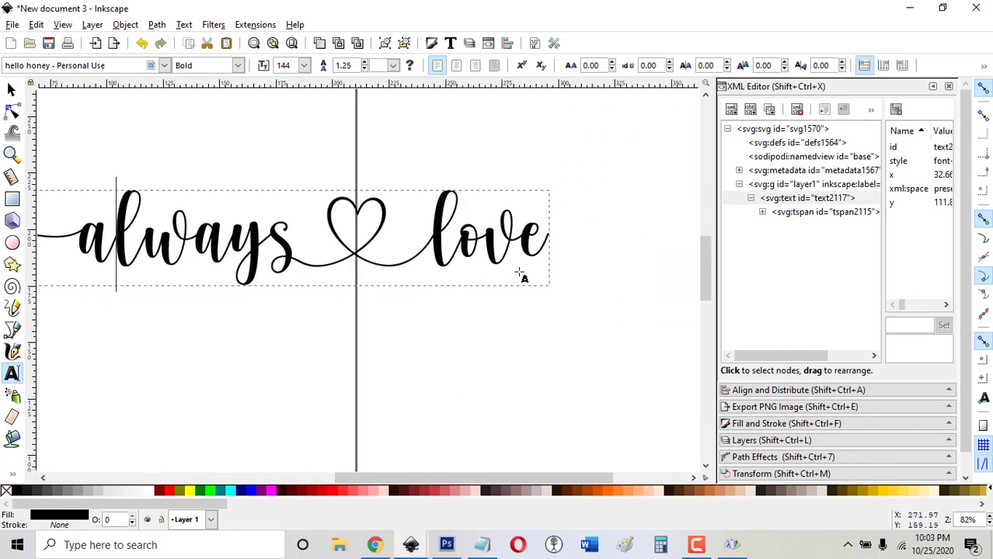
click(528, 232)
key(shift+Right)
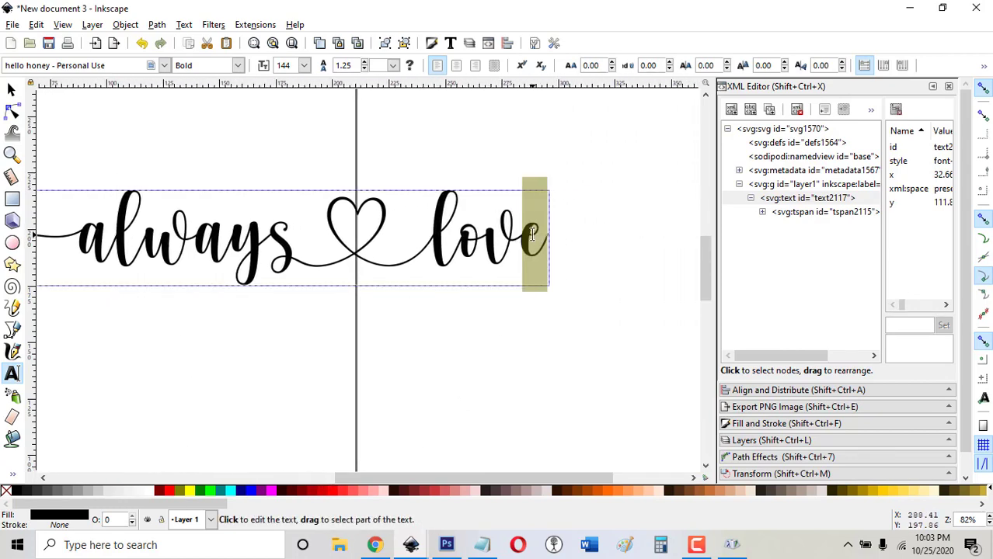
key(alt+Tab)
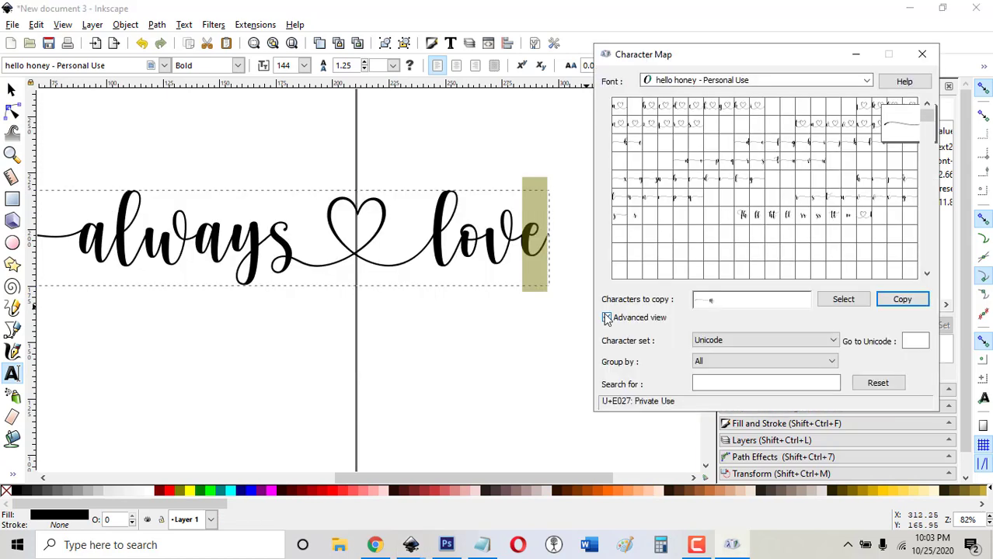
click(607, 318)
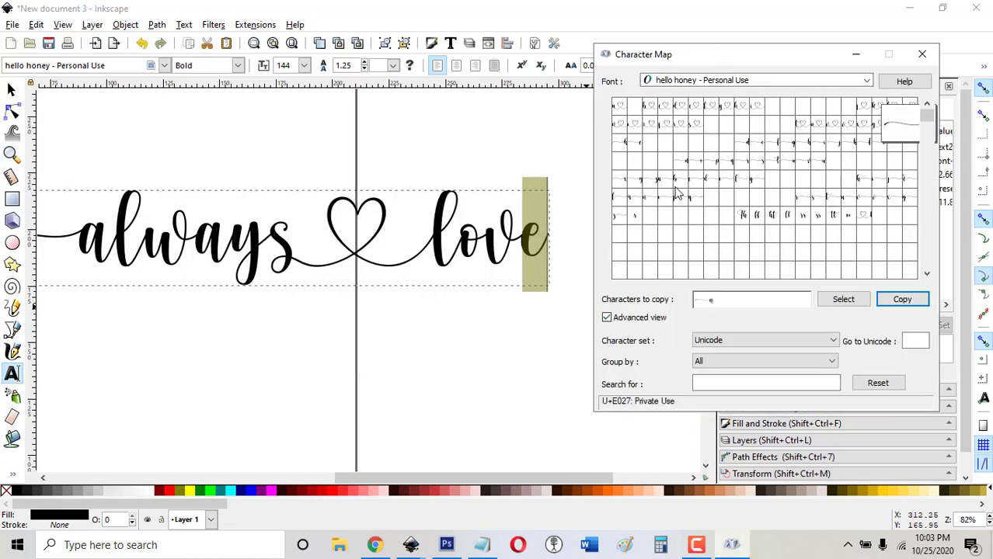
click(728, 185)
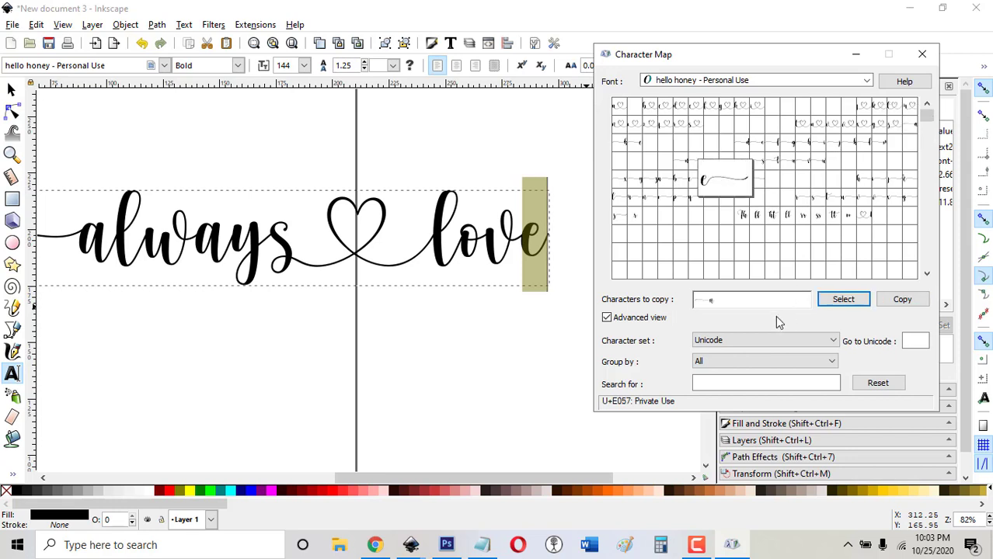
click(742, 298)
key(BackSpace)
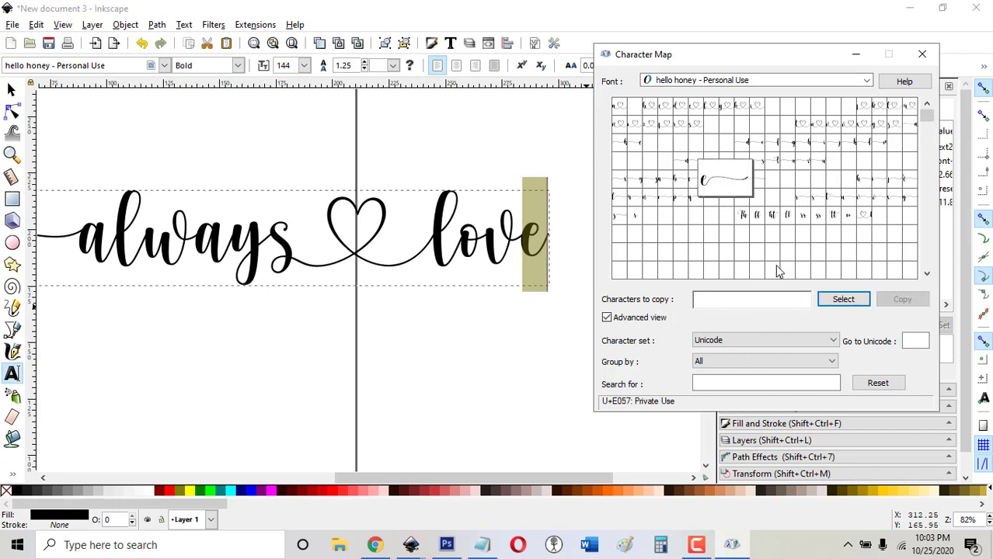
click(838, 299)
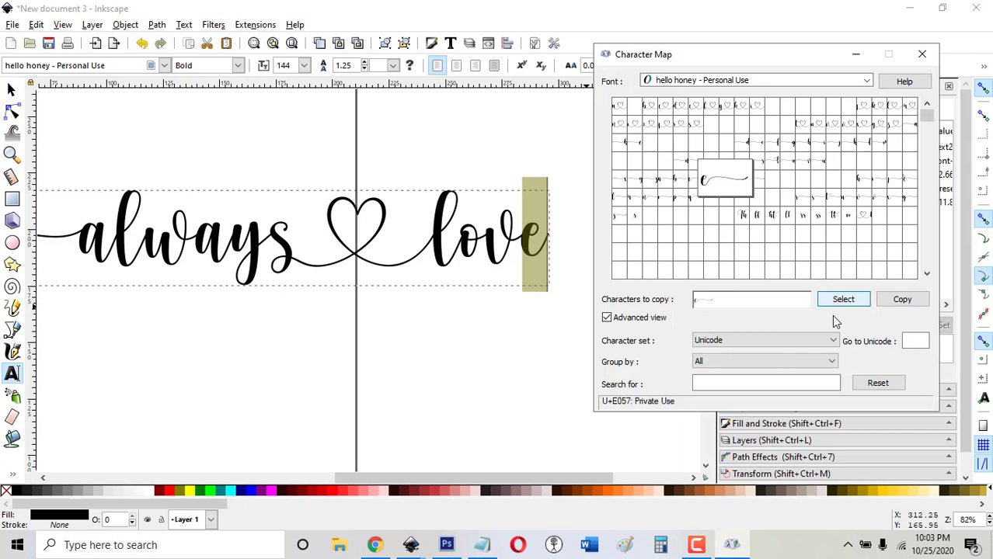
click(901, 303)
click(523, 7)
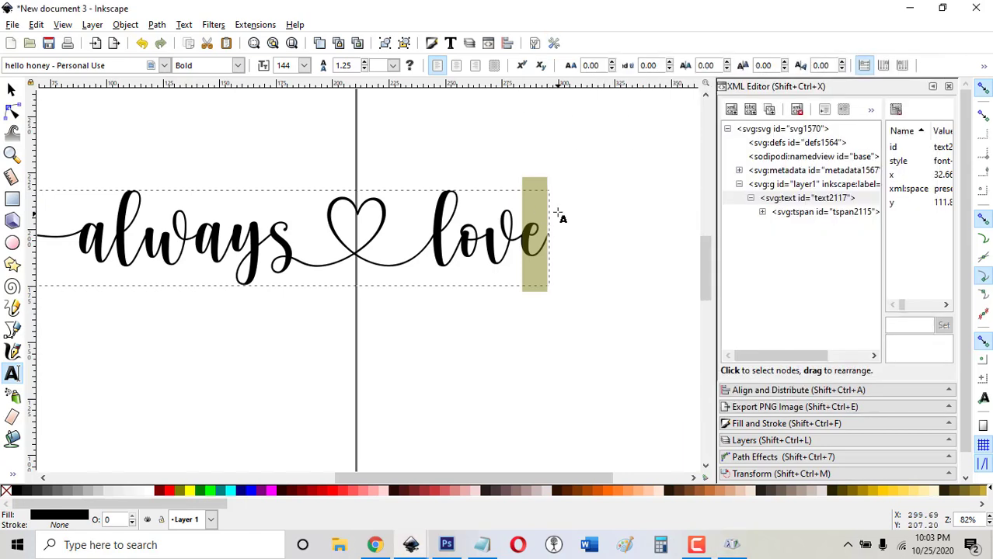
key(ctrl+v)
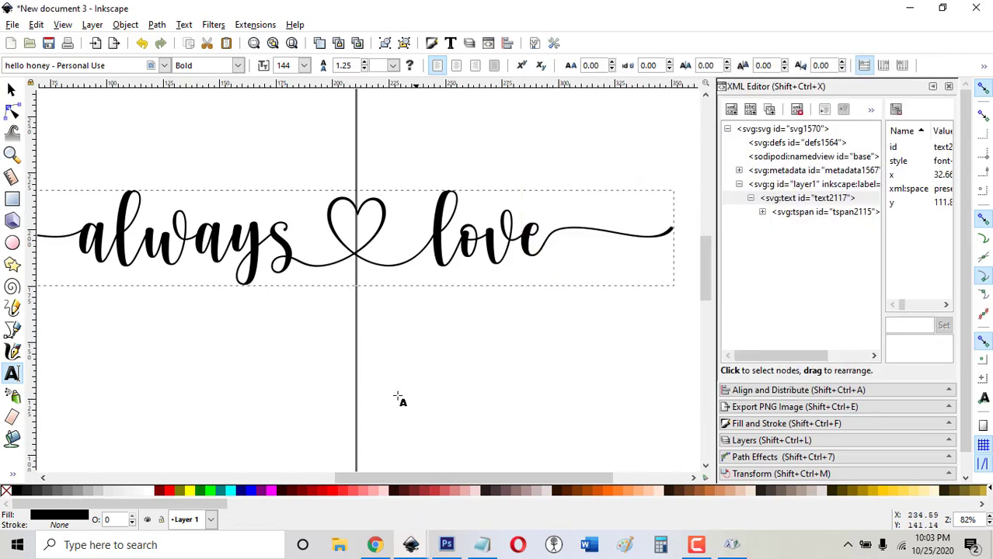
Step: Convert the finished "always love" text object to paths
scroll(989, 527, down, 5)
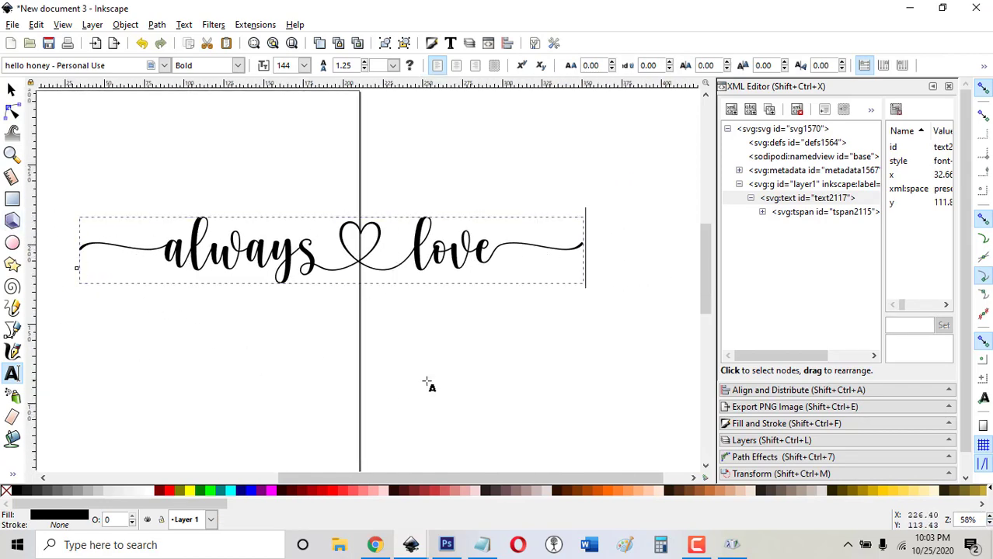
click(10, 90)
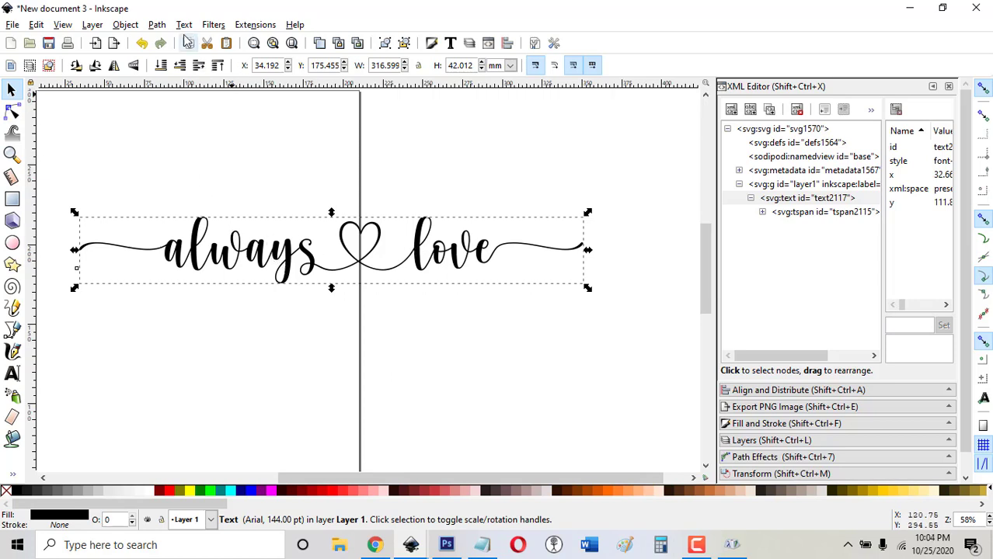
click(156, 25)
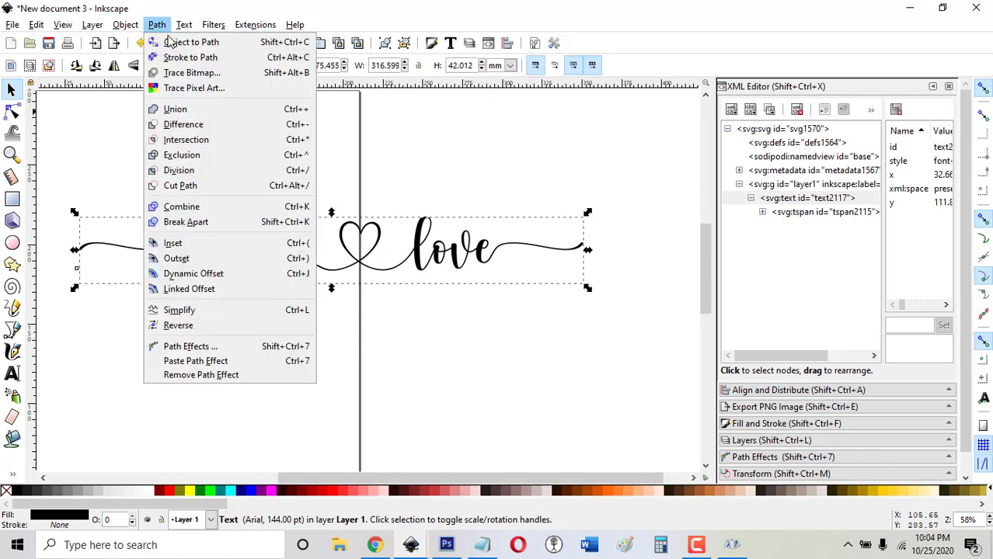
click(170, 41)
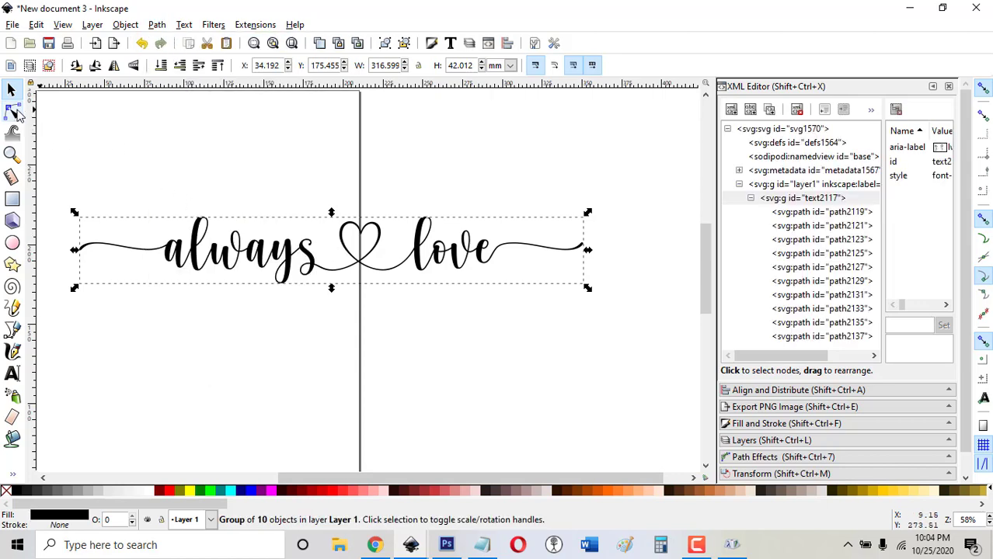
Step: Select every individual letter path within the converted group for node editing and merge them into one path with Union
click(14, 113)
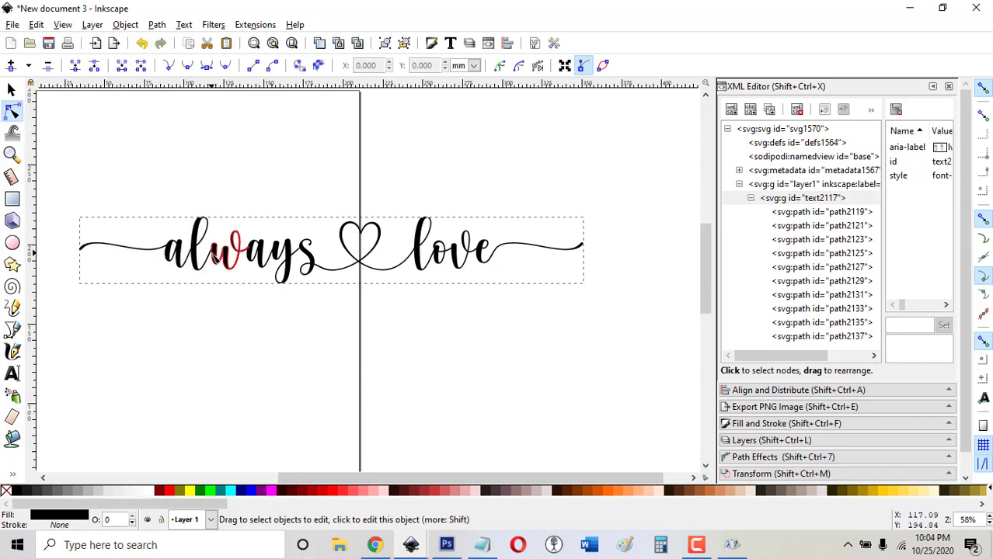
key(Escape)
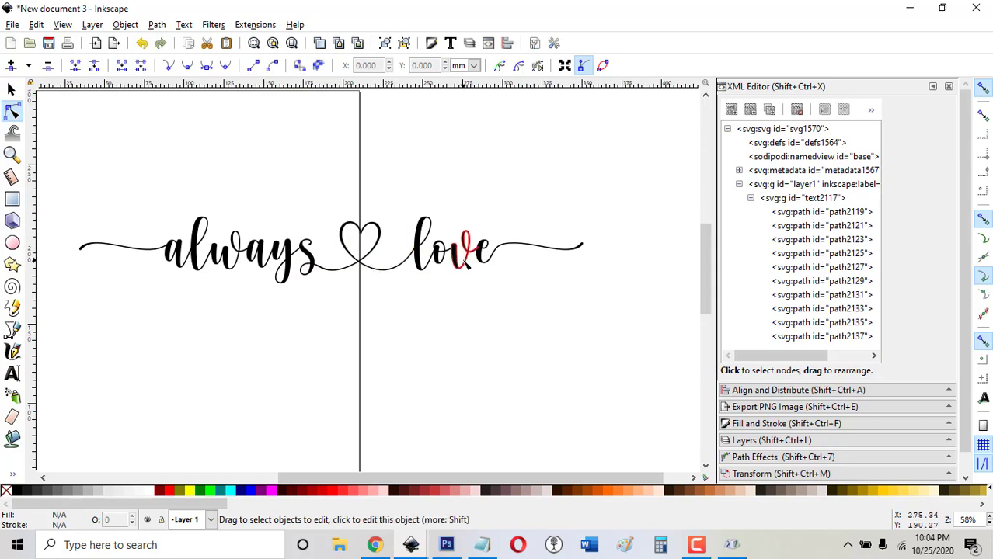
click(507, 252)
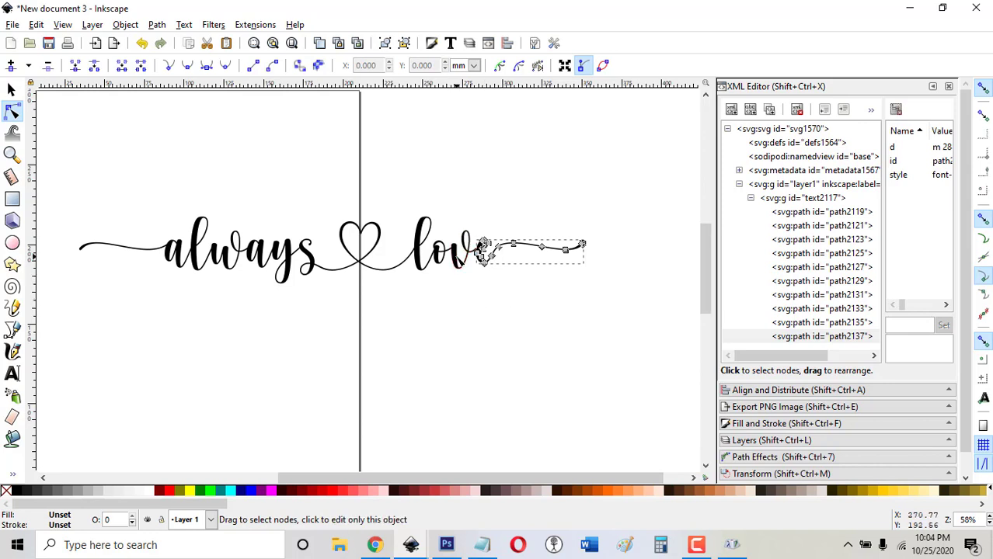
shift+click(463, 250)
shift+click(437, 255)
shift+click(426, 263)
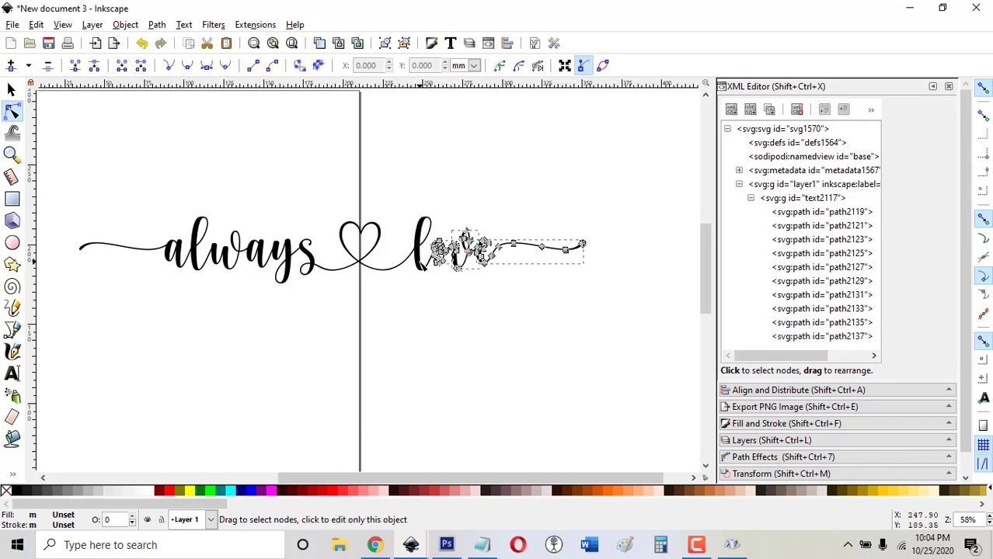
shift+click(334, 272)
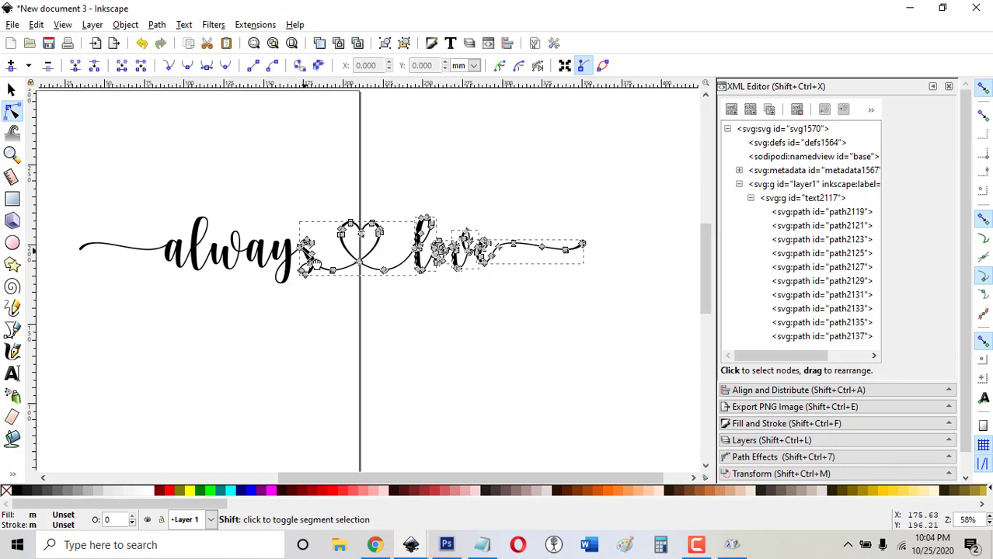
shift+click(273, 254)
shift+click(263, 253)
shift+click(230, 250)
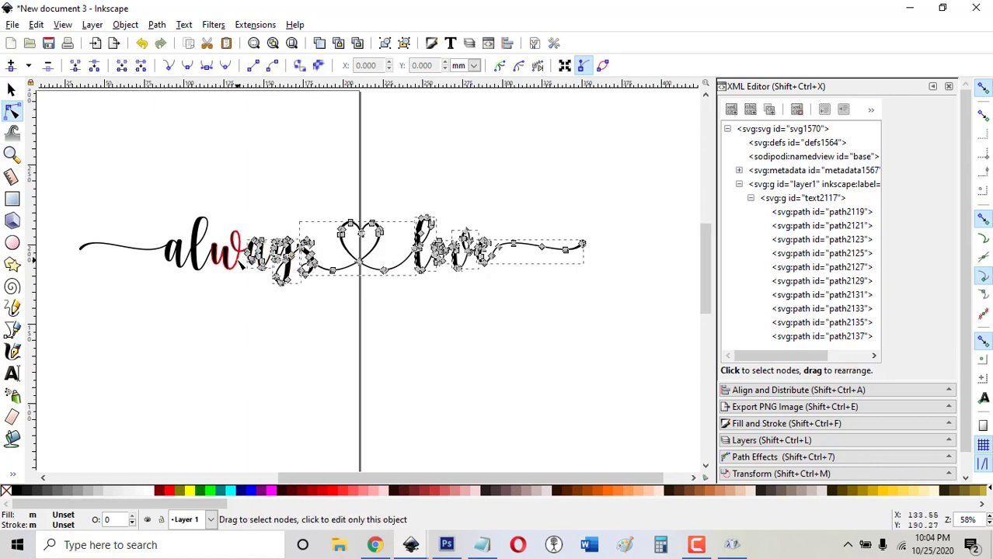
shift+click(196, 242)
shift+click(172, 255)
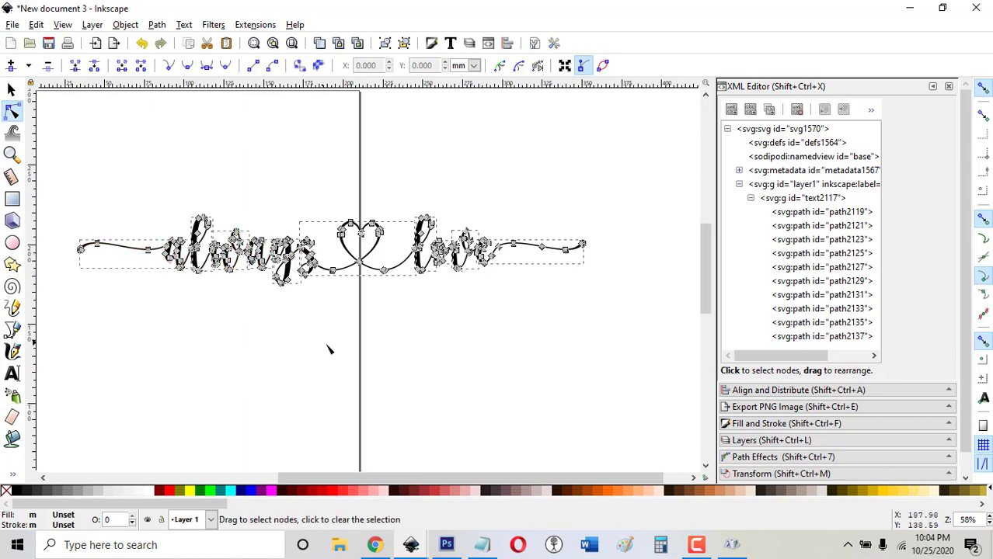
click(156, 24)
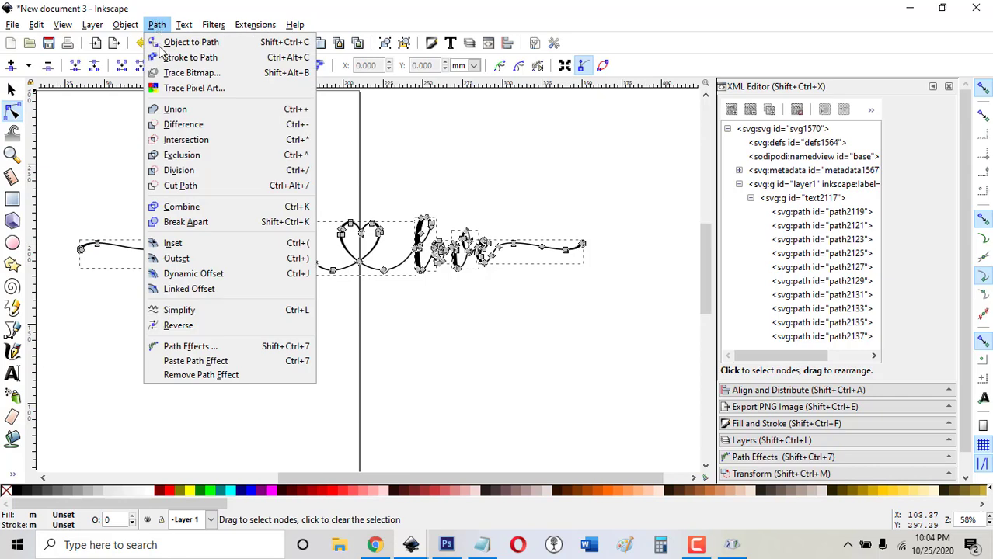
click(165, 111)
click(509, 316)
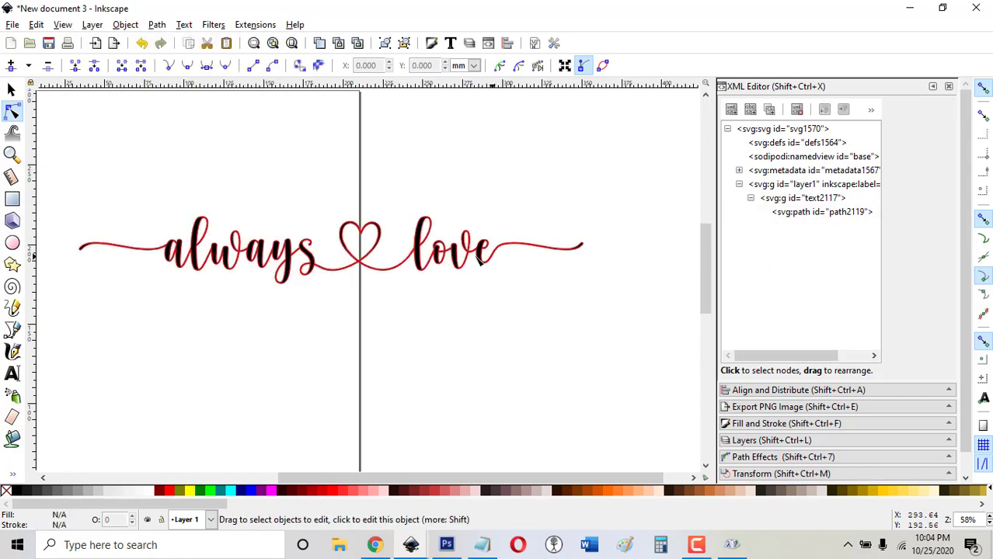
click(315, 264)
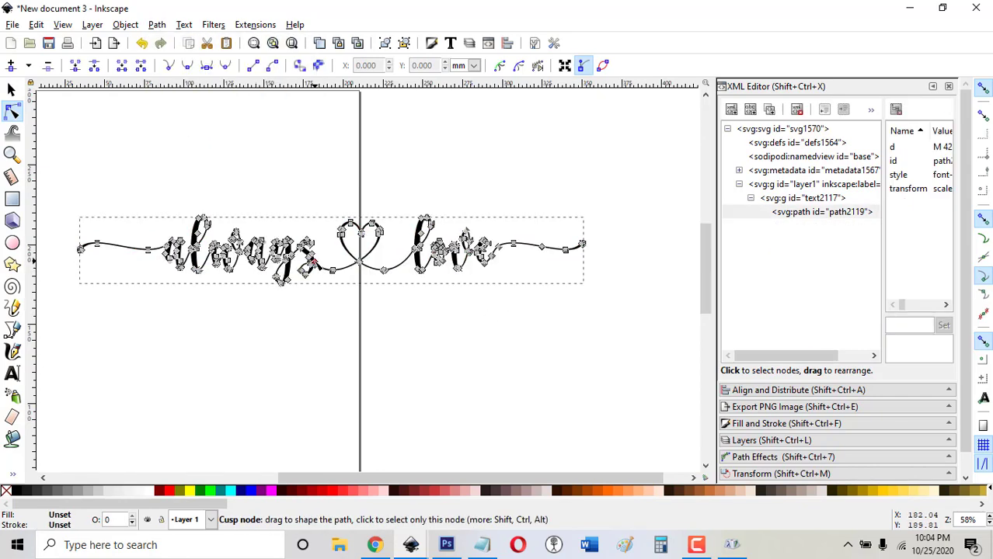
click(448, 336)
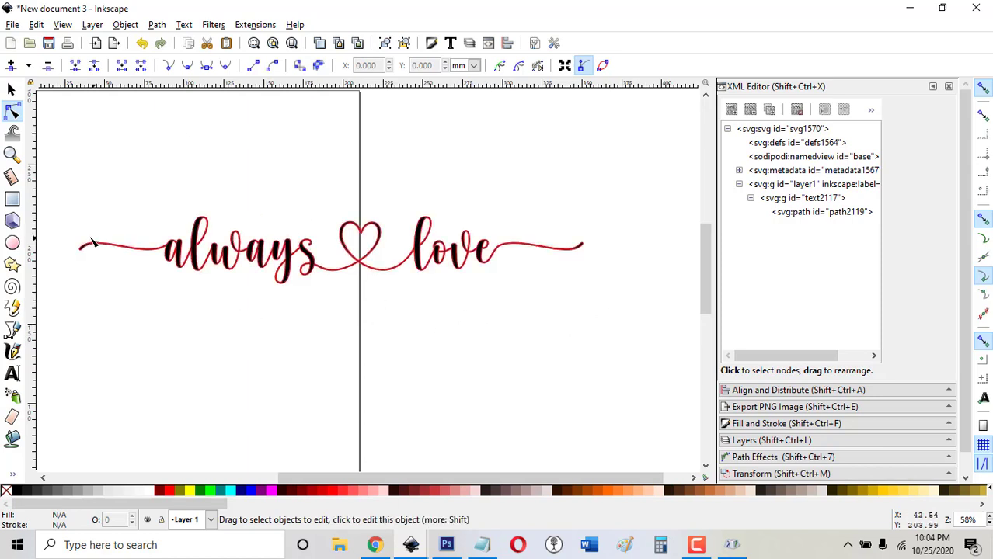
Step: Duplicate the united "always love" group, leaving the copy exactly on top of the original
click(12, 90)
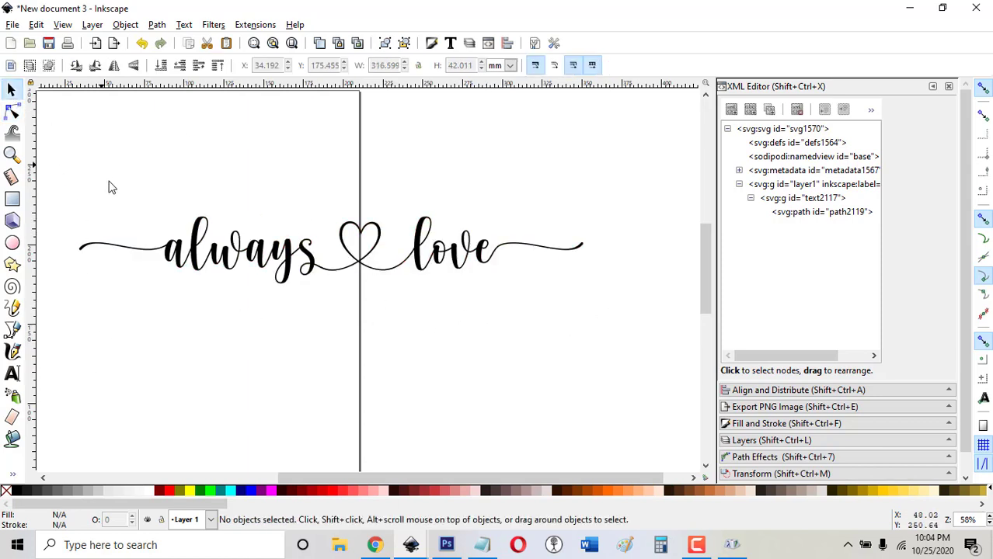
click(200, 253)
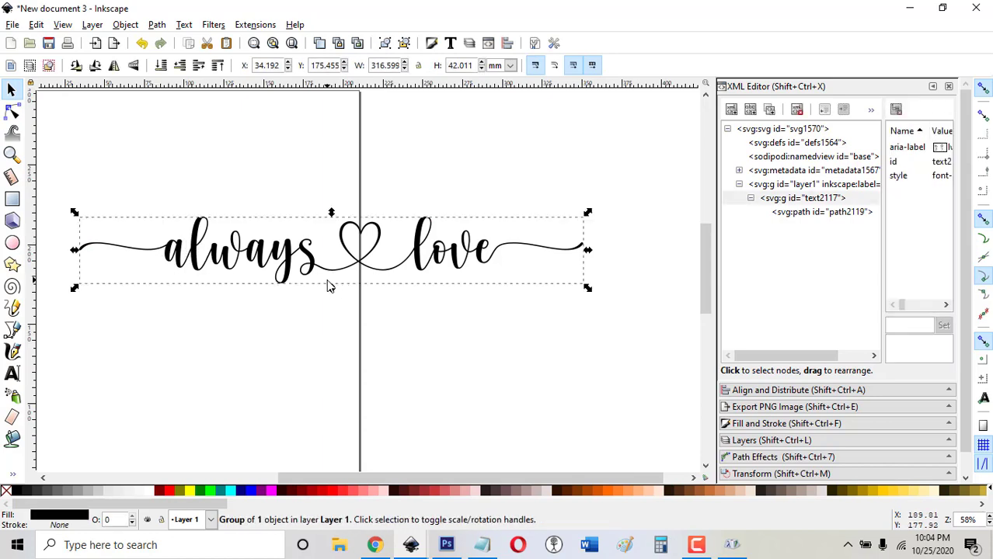
key(ctrl+d)
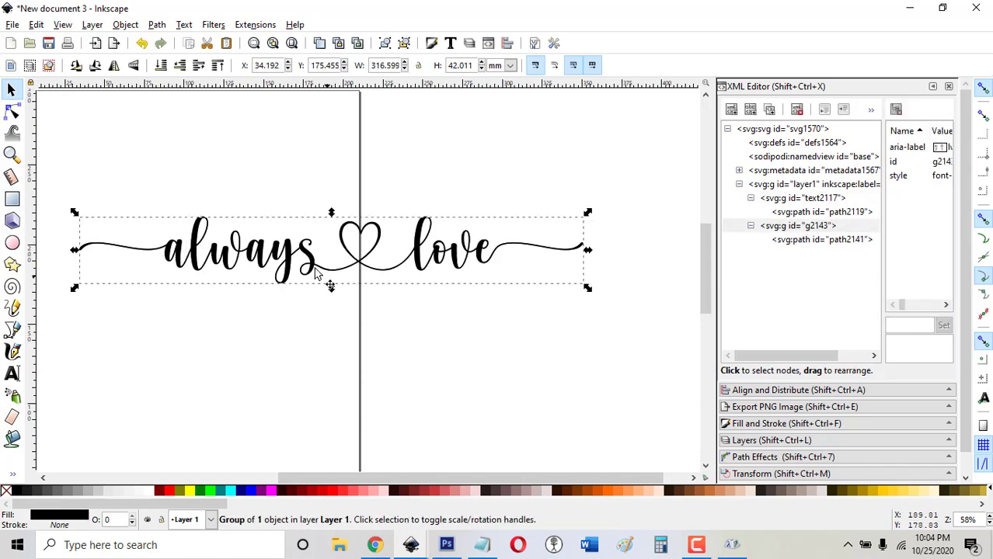
drag(317, 275, 301, 210)
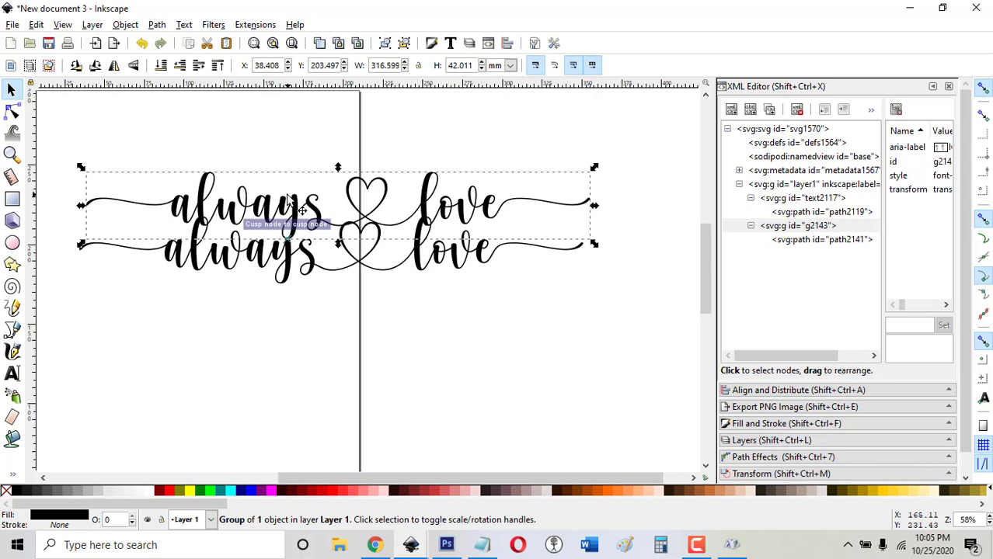
key(ctrl+z)
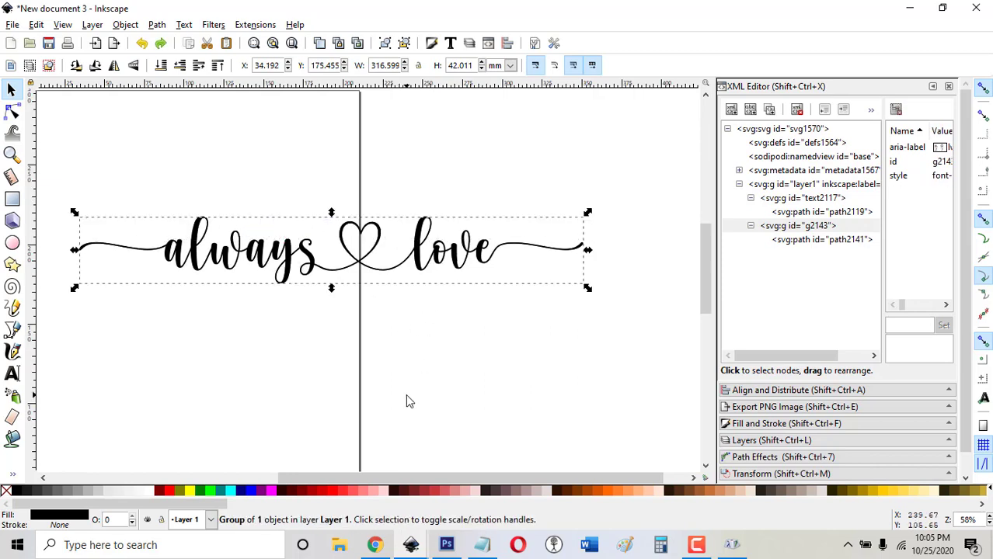
Step: Apply a Dynamic Offset to the path inside the duplicated group and expand it outward into a thick backing shape around the lettering
click(158, 25)
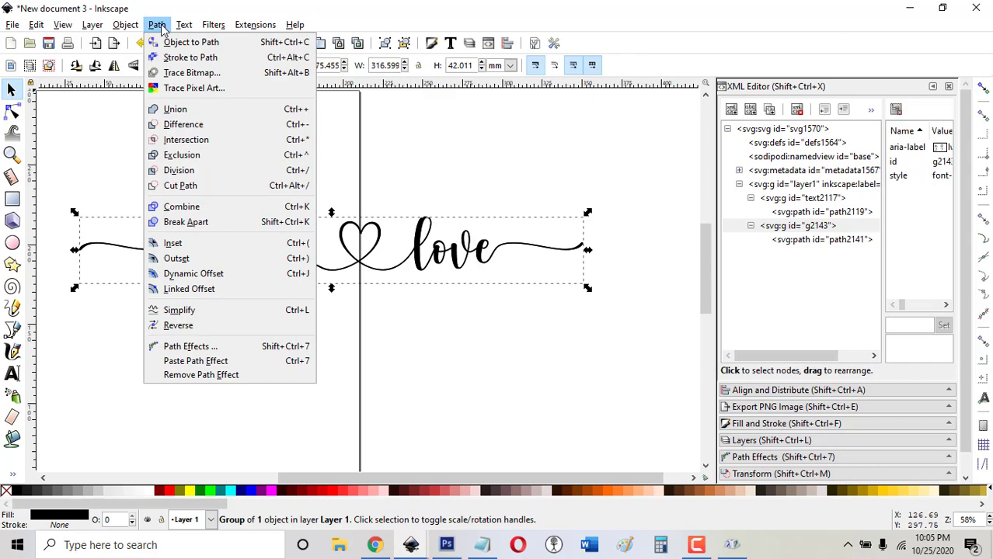
click(193, 273)
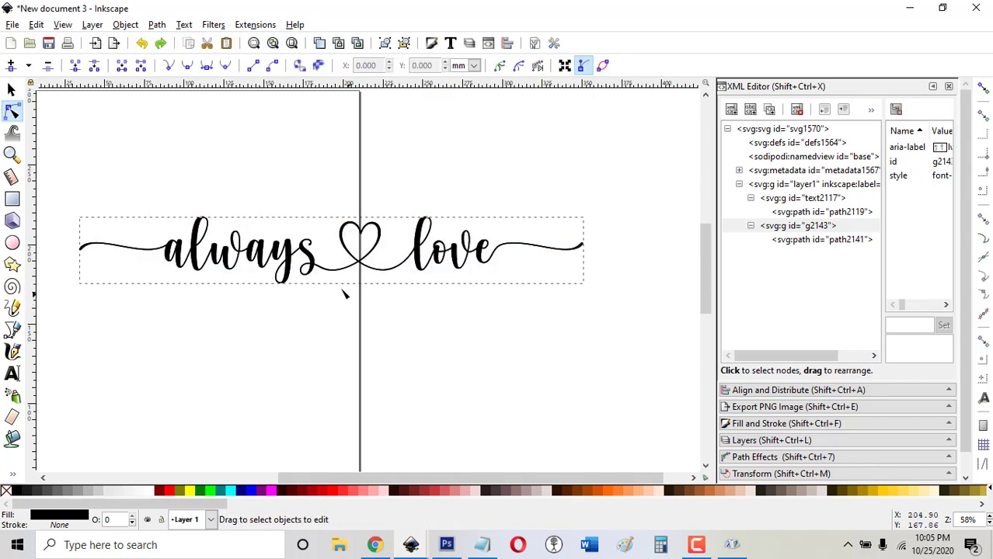
click(286, 266)
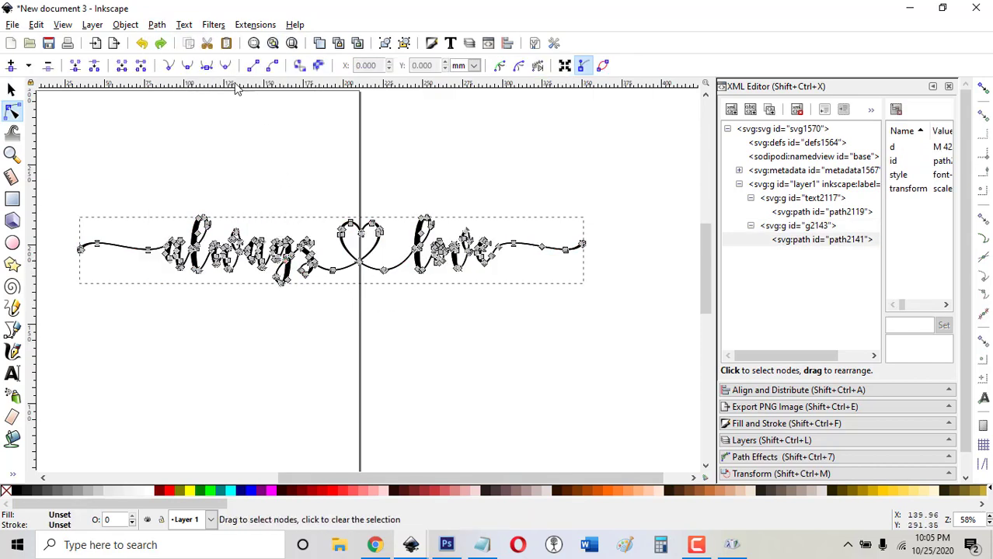
click(157, 24)
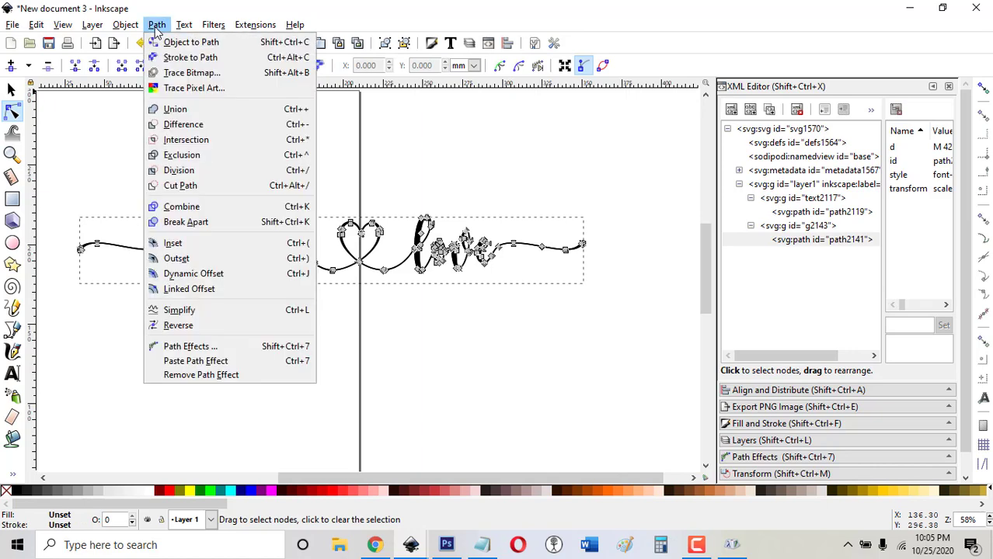
click(214, 278)
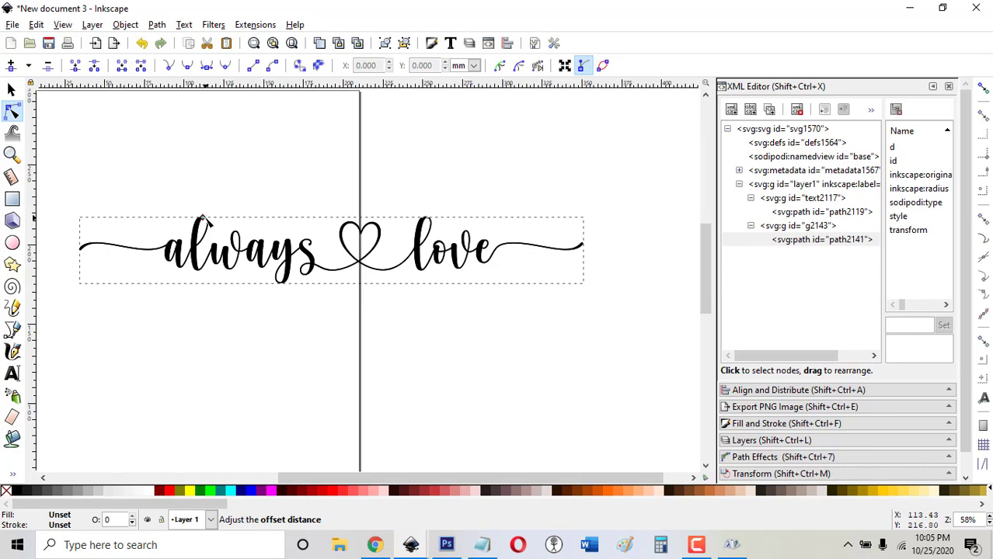
drag(202, 216, 201, 210)
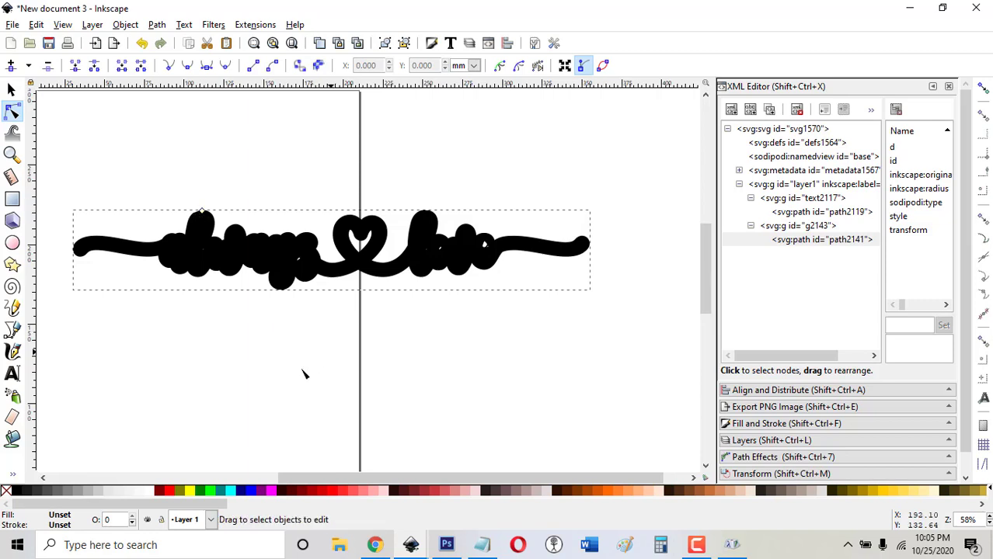
Step: Remove the offset shape's fill, give it a red stroke, and convert the dynamic offset to a regular path
click(7, 492)
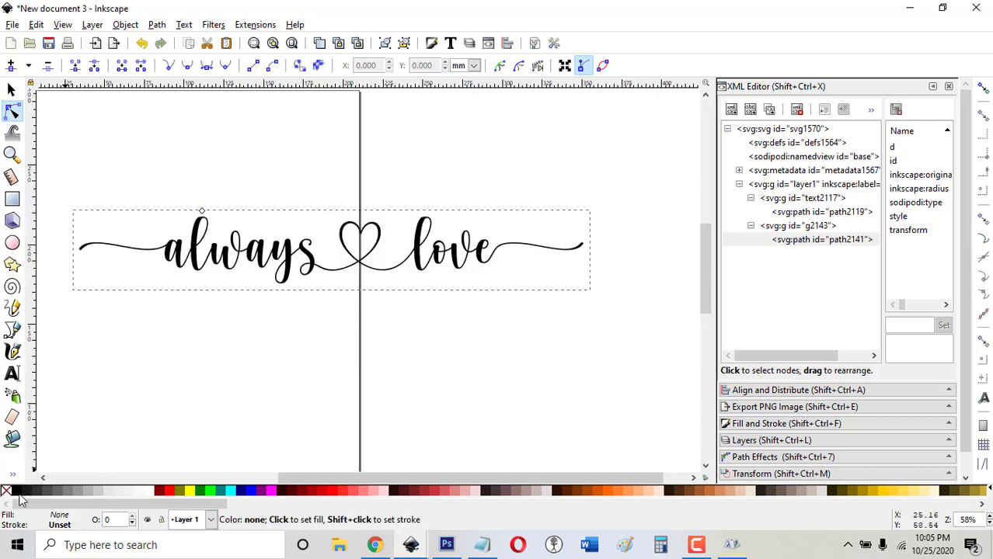
shift+click(169, 493)
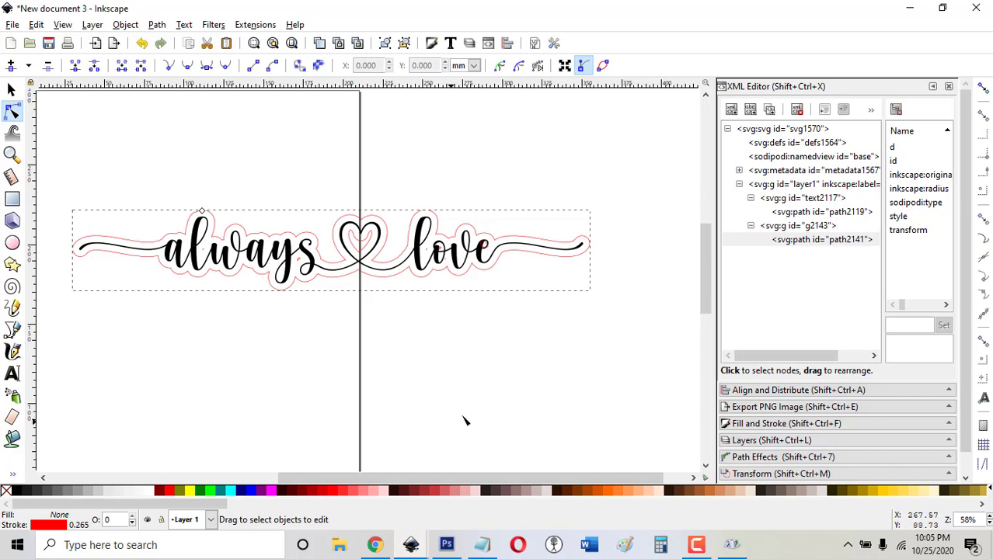
scroll(989, 521, up, 10)
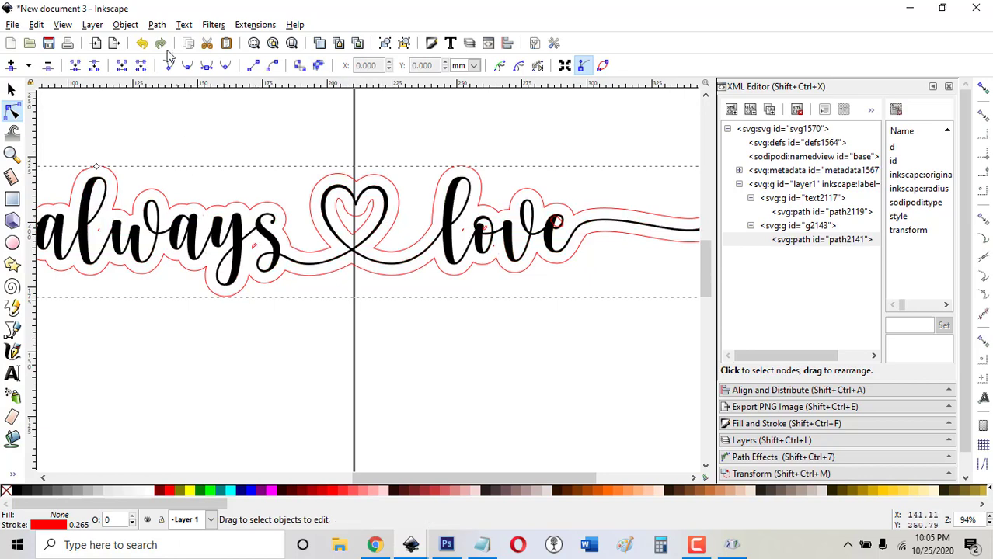
click(158, 27)
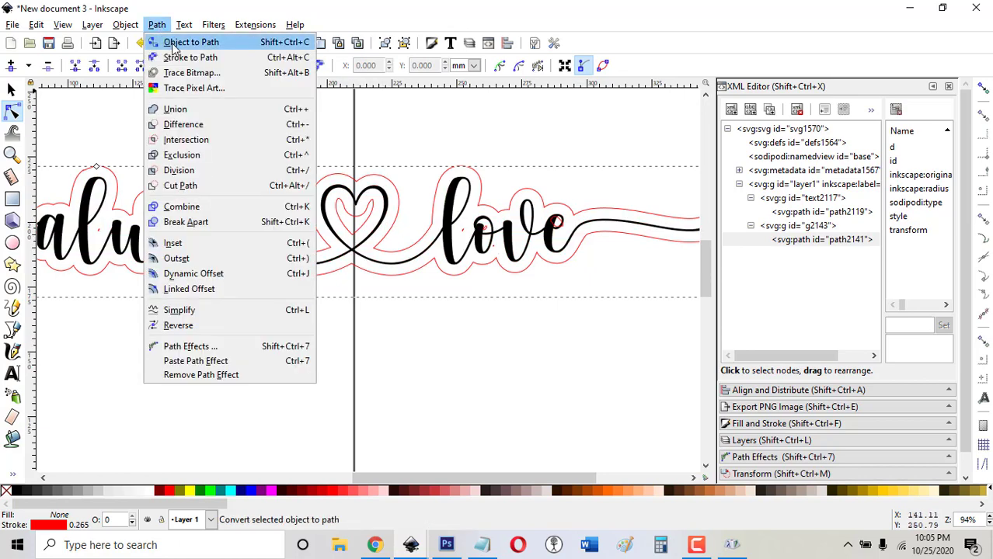
click(190, 42)
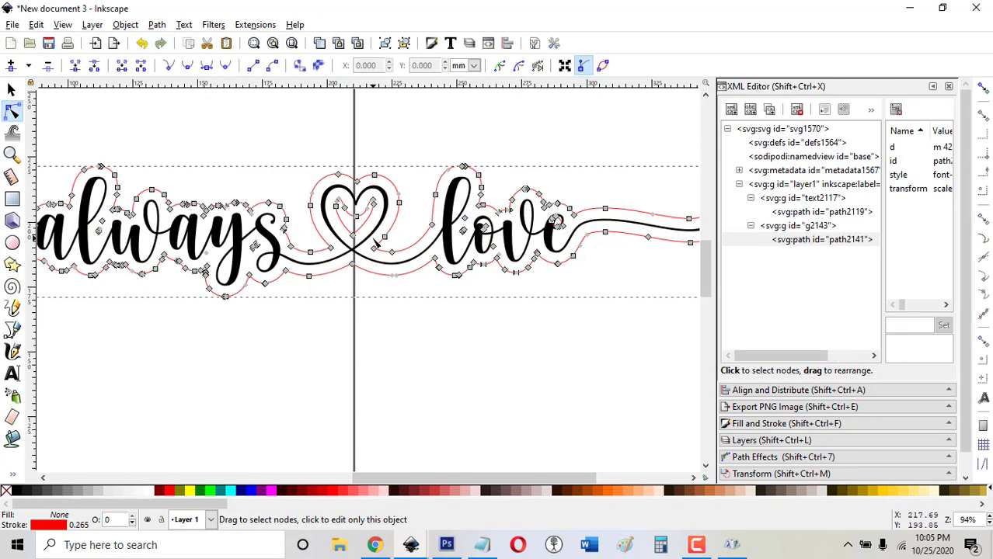
Step: Delete the nodes of the small inner outline inside the heart so only the outer contour surrounds it
drag(375, 240, 333, 194)
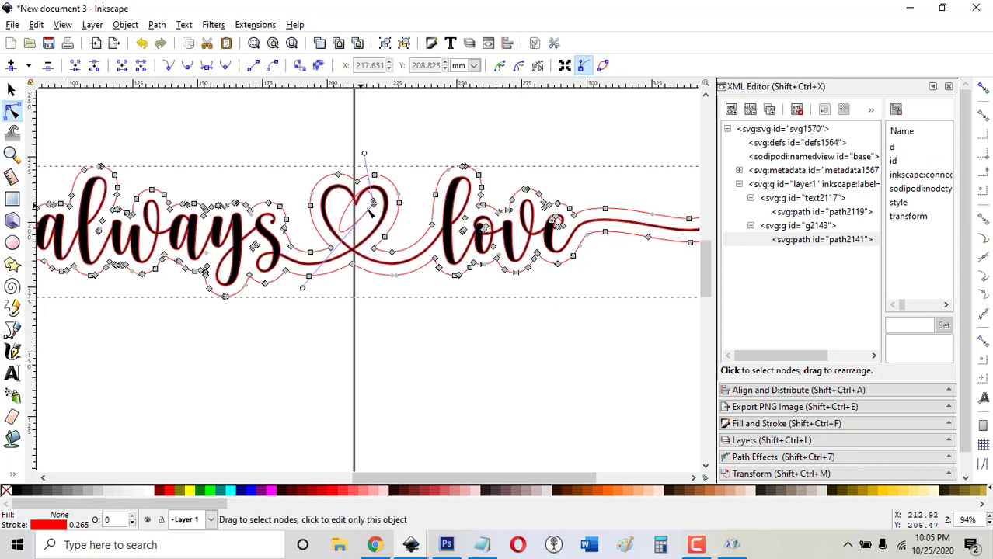
drag(379, 214, 366, 195)
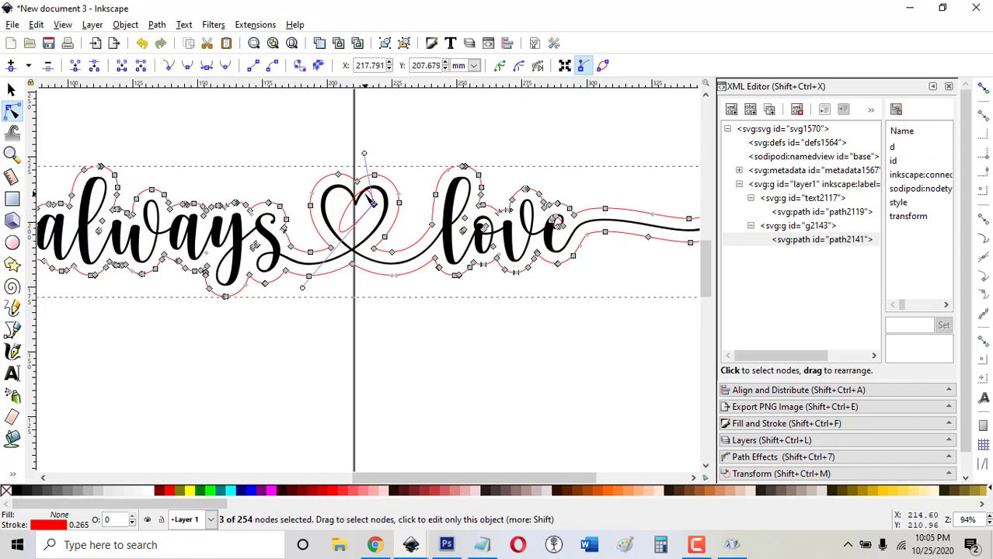
key(Delete)
Step: Delete the stray inner outline pieces inside the letters of "love", including the loop in the e
drag(439, 247, 478, 209)
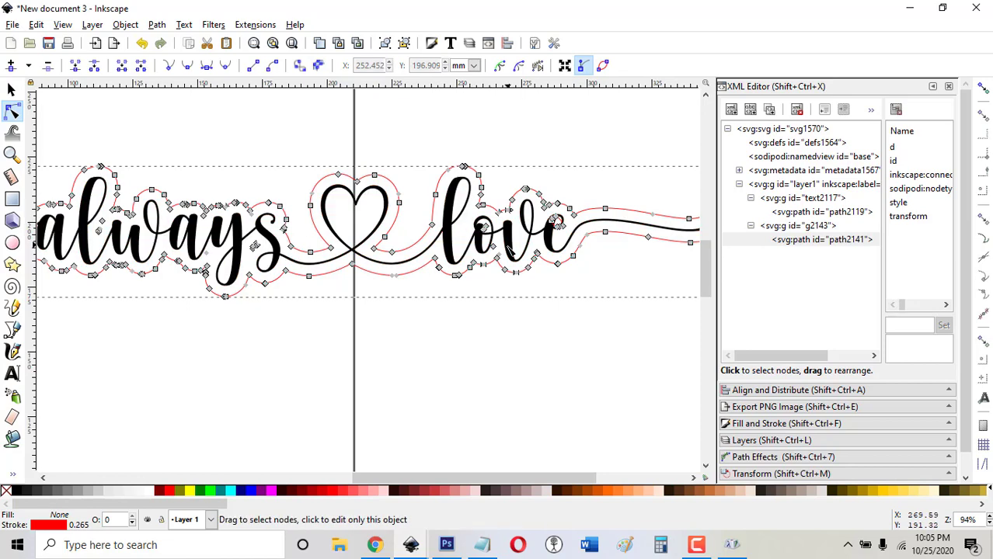
drag(507, 252, 463, 214)
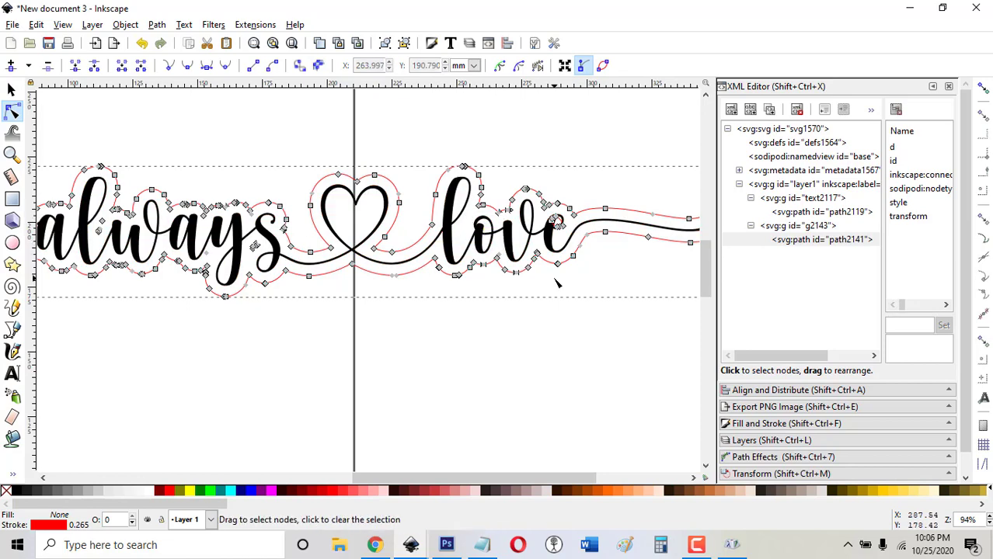
click(512, 263)
click(592, 337)
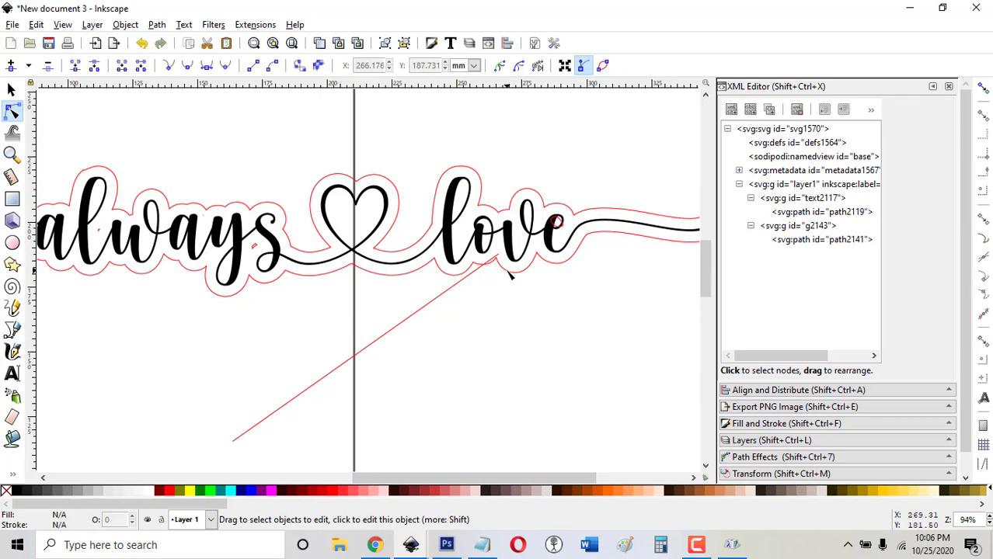
click(509, 271)
click(499, 256)
key(Delete)
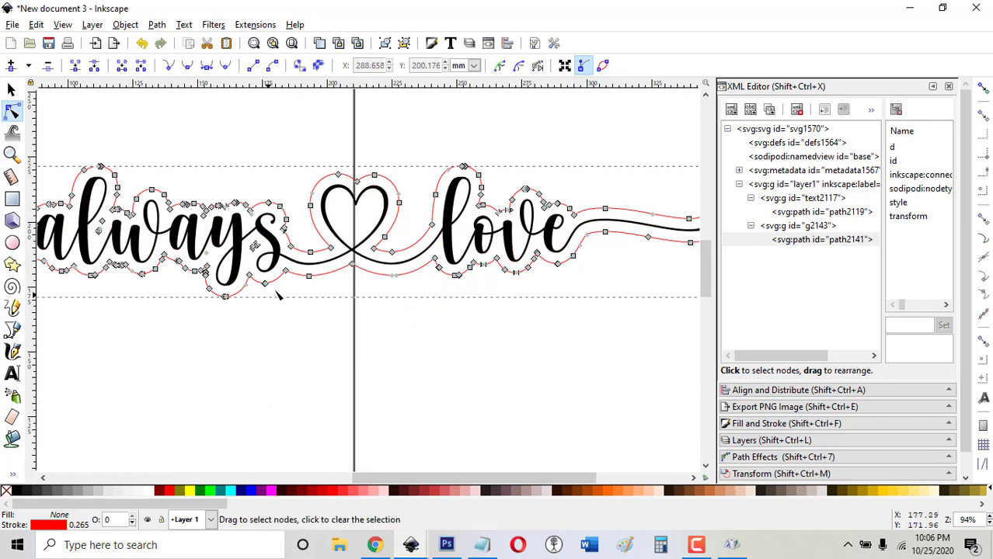
Step: Delete the stray inner outline fragments between the y and s and beside the l of "always"
drag(243, 231, 199, 230)
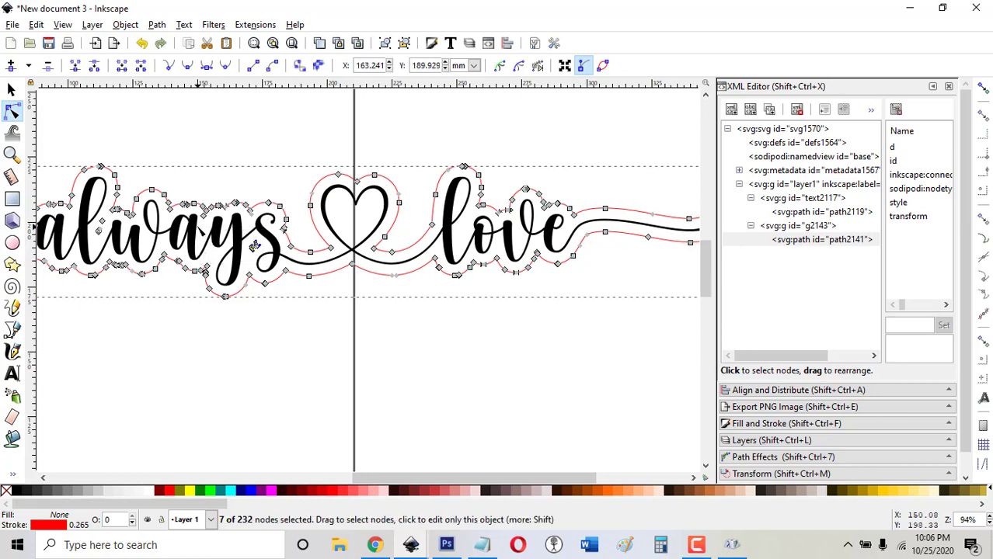
key(Escape)
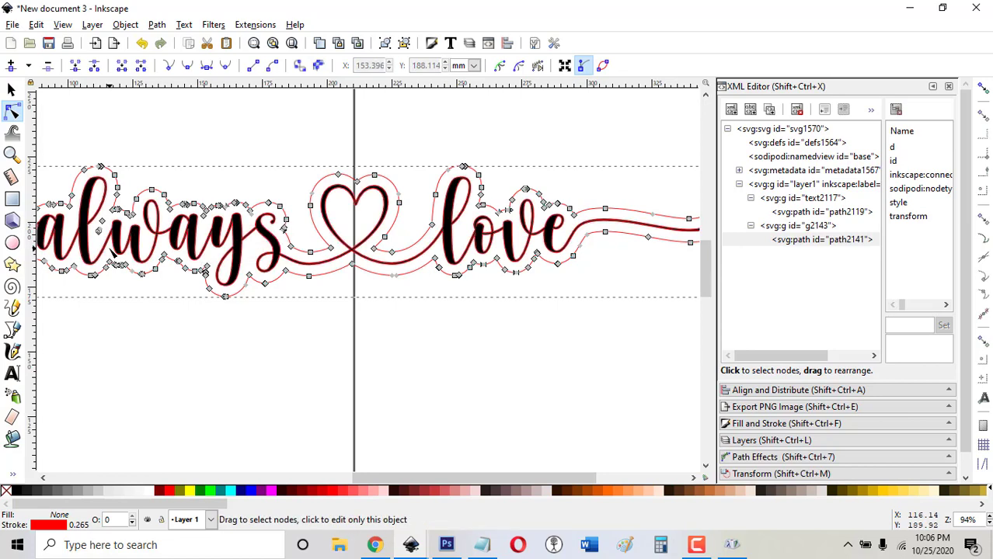
drag(111, 250, 84, 210)
key(Escape)
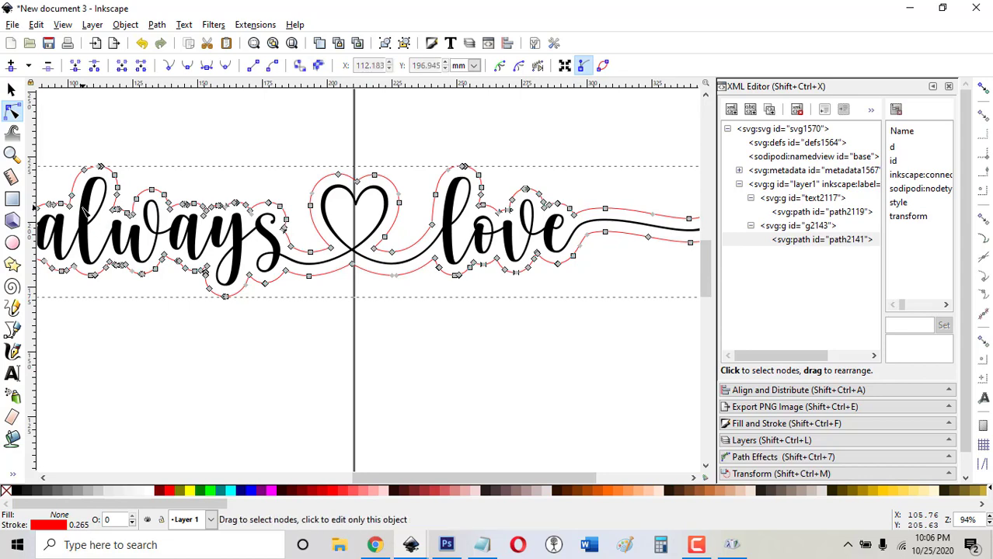
Step: Smooth the red outline above the l of "always" by deleting the extra node that makes a small bump
drag(392, 477, 359, 466)
click(325, 357)
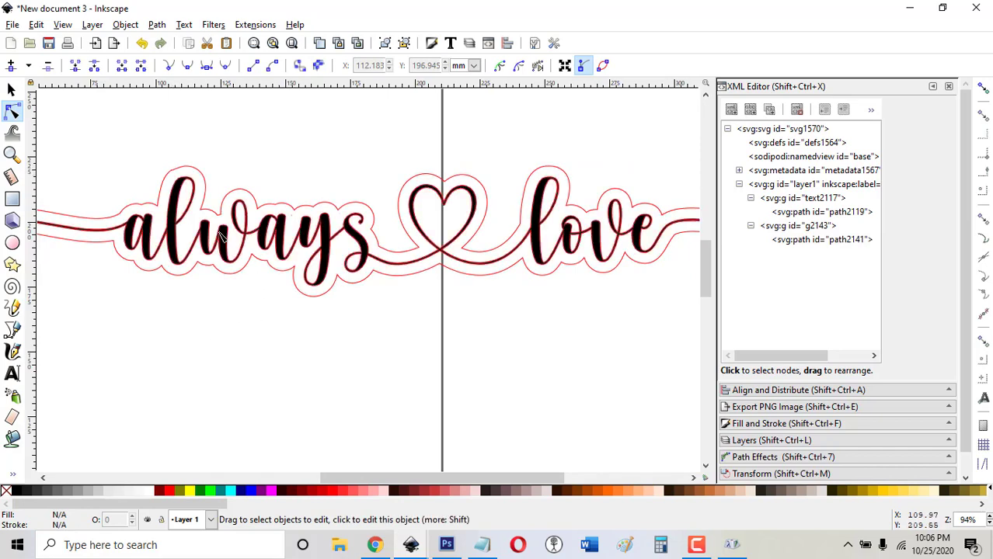
drag(507, 478, 454, 480)
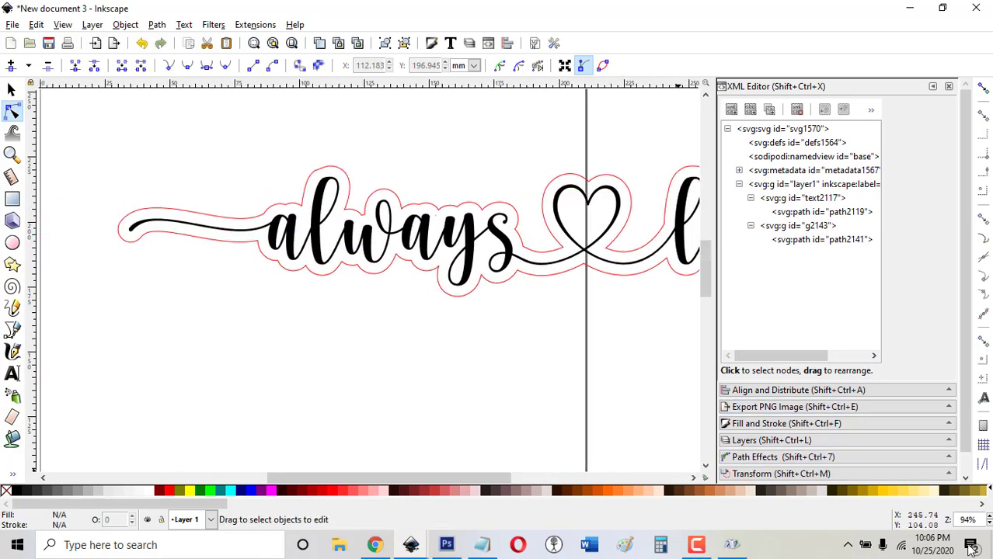
scroll(989, 523, up, 5)
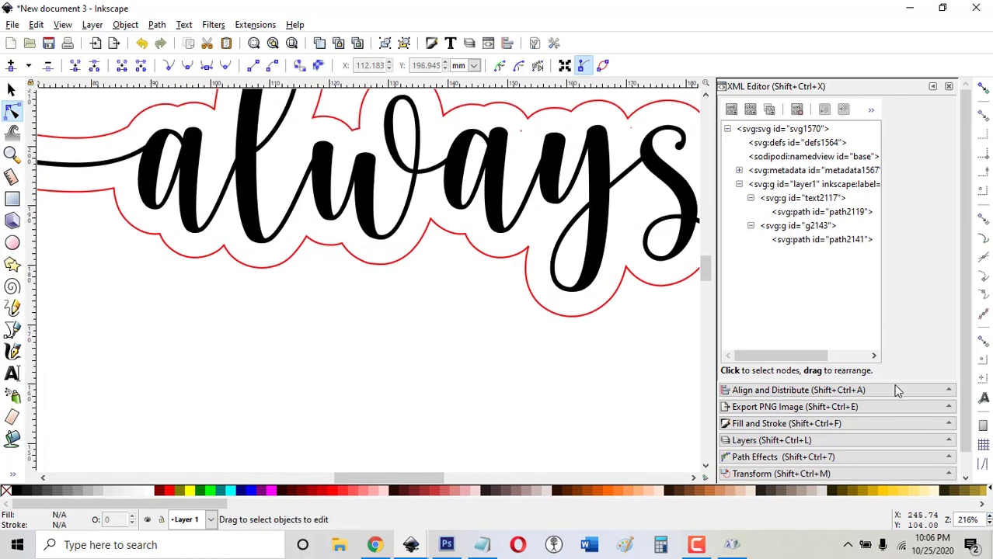
mouse_move(710, 271)
mouse_down()
mouse_move(696, 248)
mouse_move(699, 259)
mouse_up()
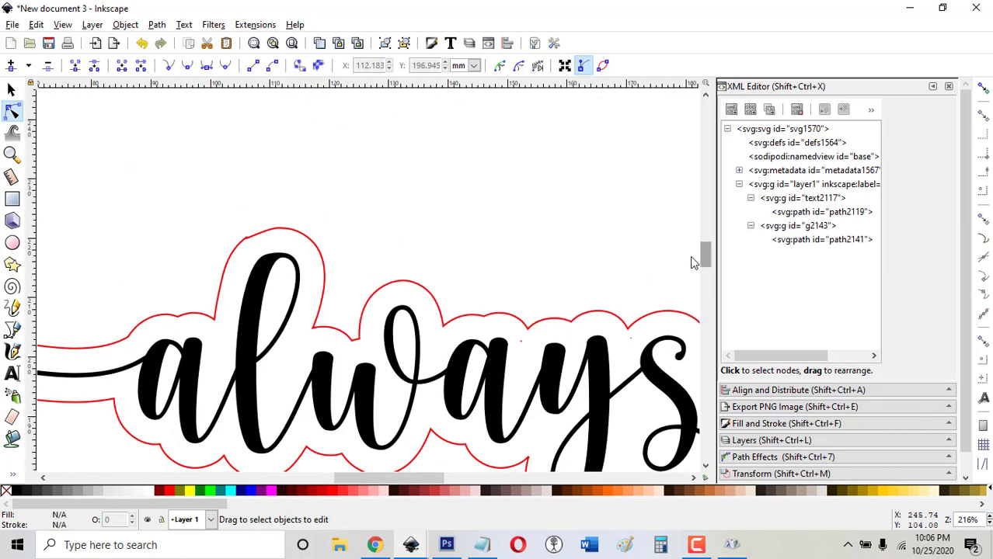
click(266, 234)
drag(232, 223, 253, 260)
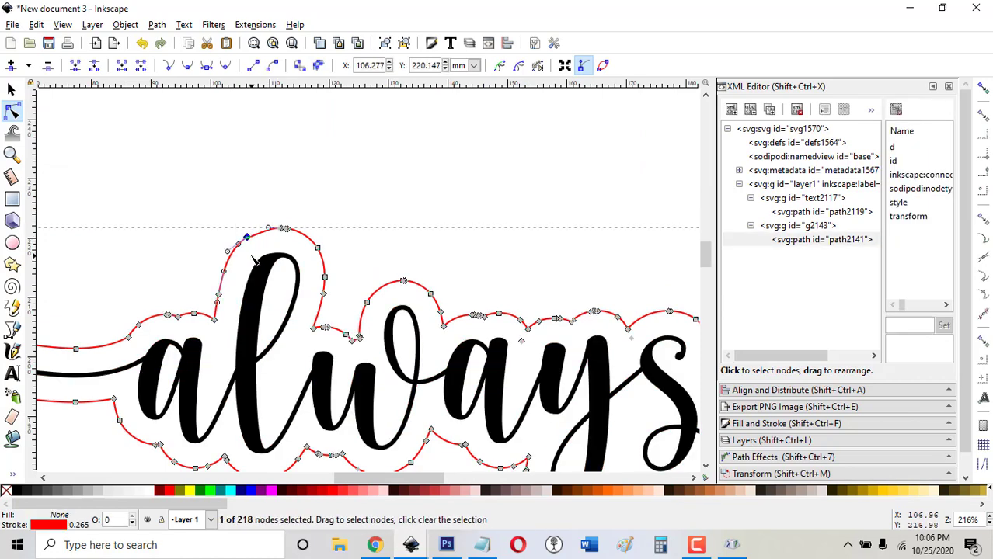
click(404, 208)
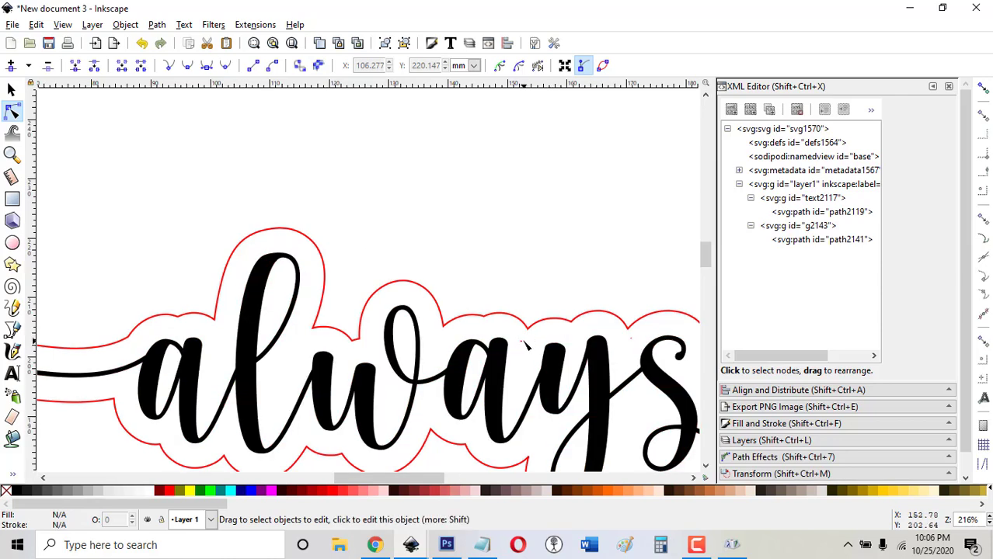
Step: Delete the tiny leftover outline specks above the second a and between the y and s of "always"
click(651, 317)
click(509, 340)
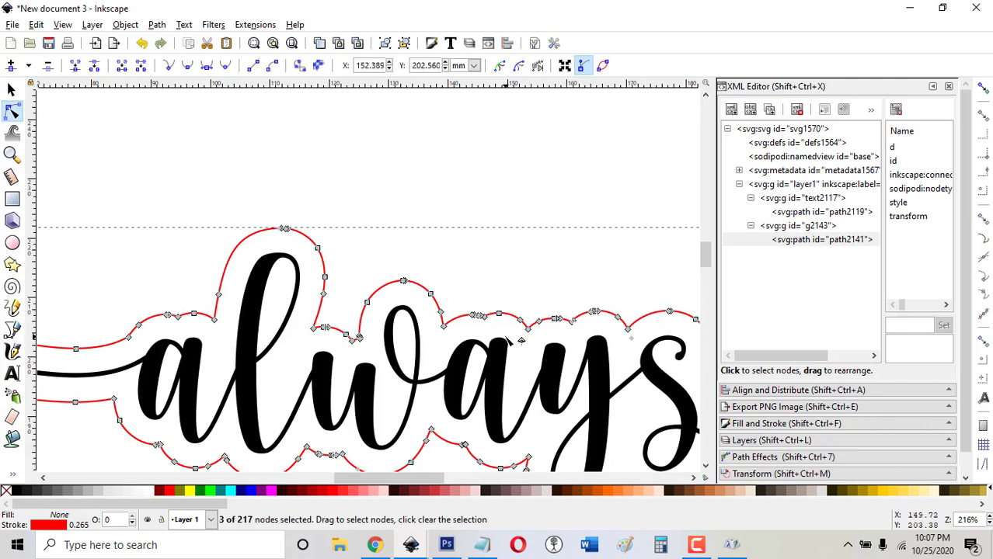
key(Delete)
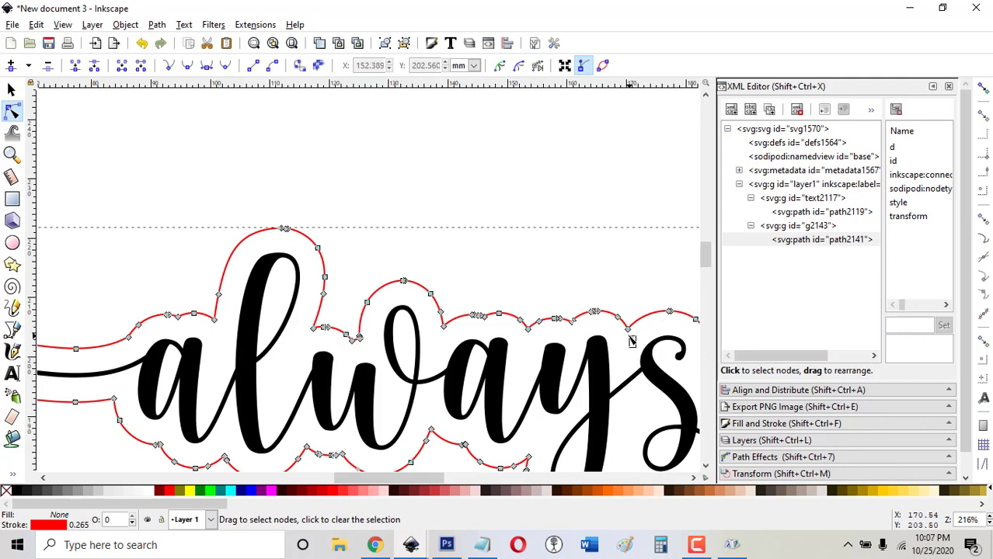
click(628, 334)
Step: Check the outline around both words and move the node above the second a of "always" toward the notch after the w
mouse_move(386, 478)
mouse_down()
mouse_move(570, 459)
mouse_move(515, 455)
mouse_up()
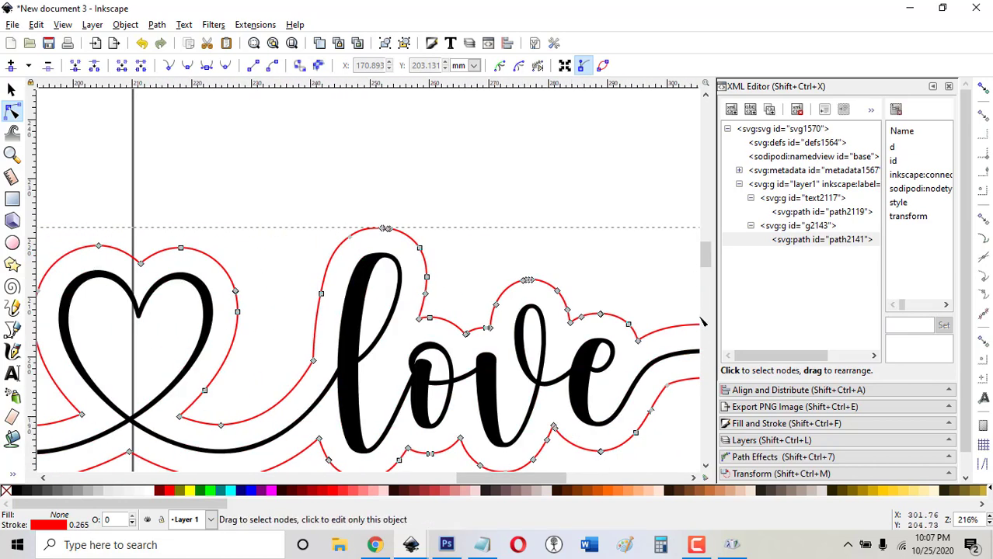
scroll(707, 262, down, 3)
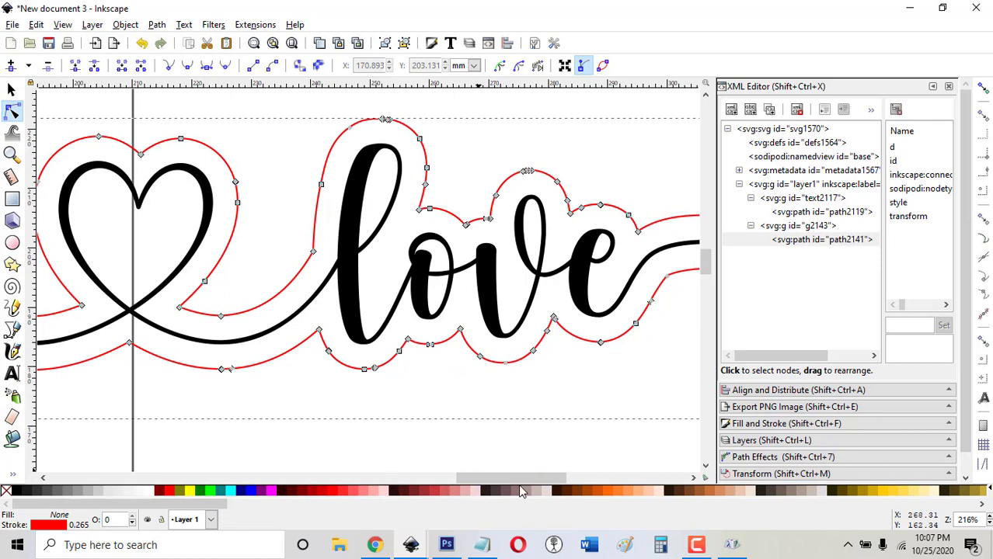
scroll(479, 475, left, 7)
drag(474, 483, 391, 480)
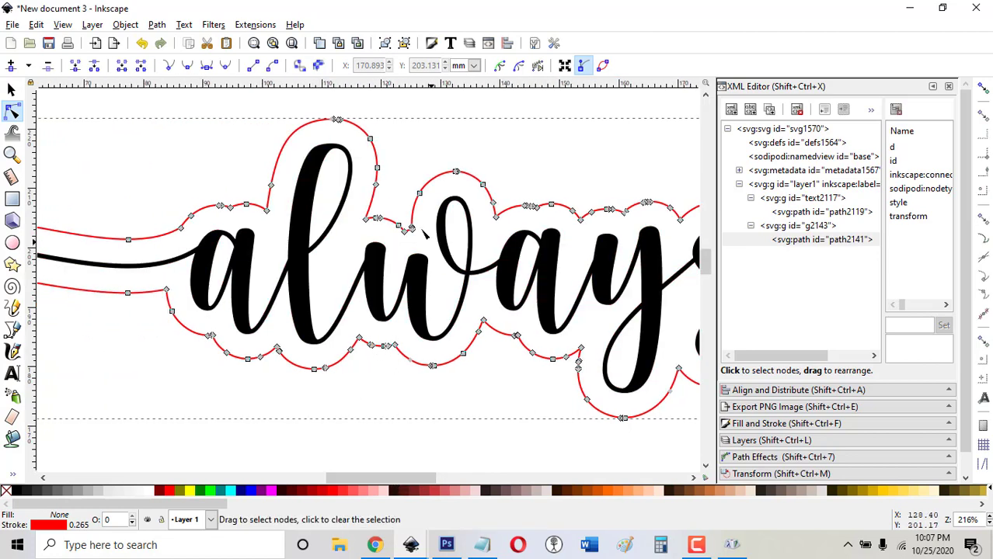
click(504, 218)
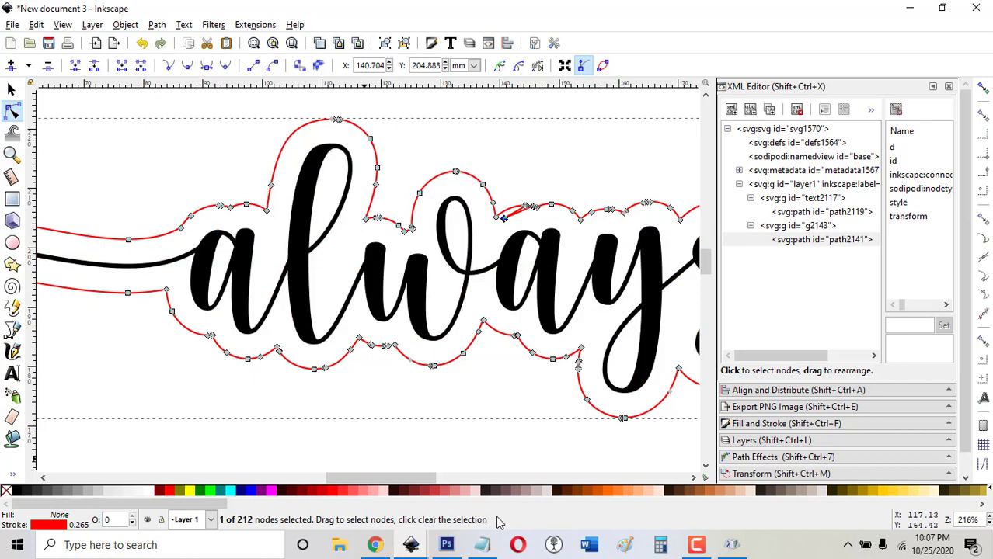
Step: Draw a circle with a radius of about 8.8 mm and move it to overlap the outline at the starting swash's tip
click(990, 525)
click(989, 526)
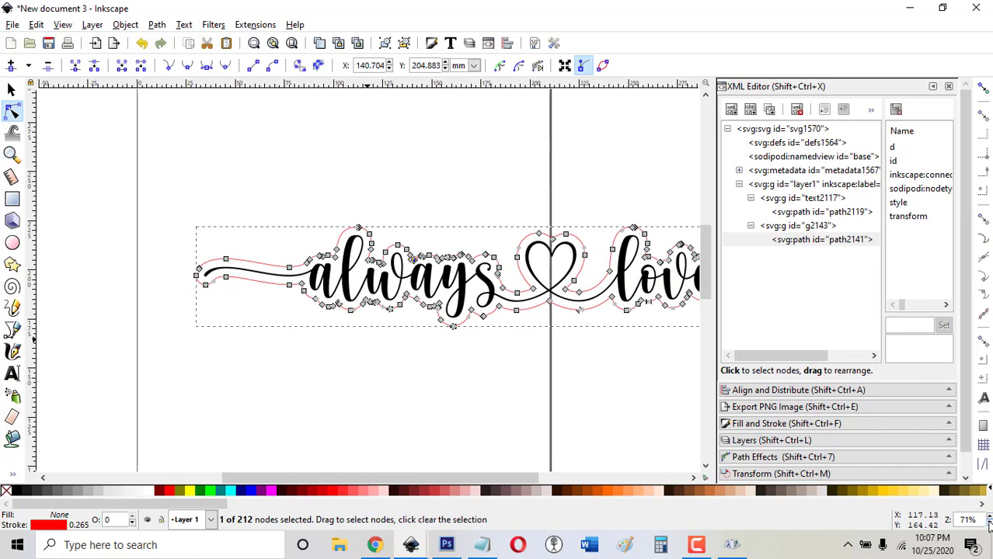
click(989, 525)
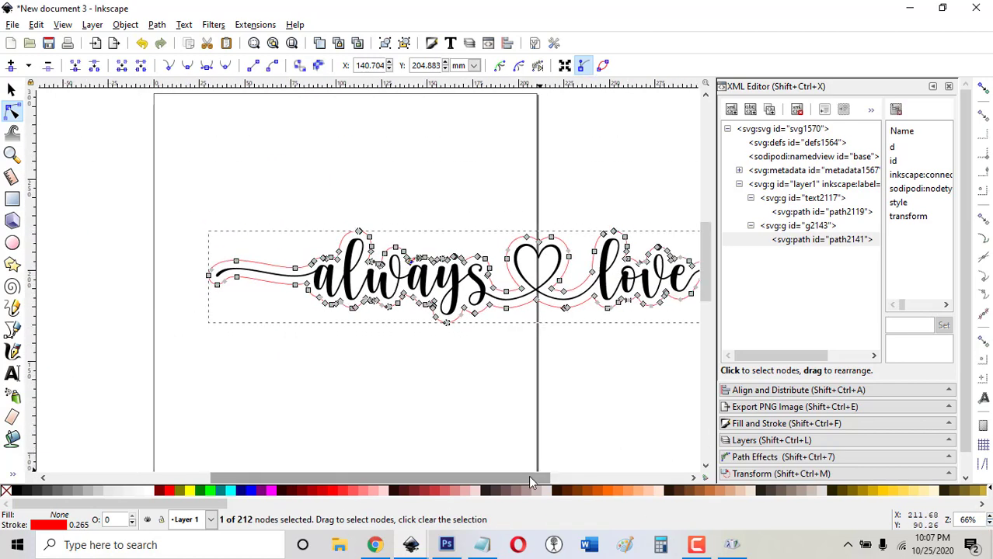
drag(527, 477, 505, 471)
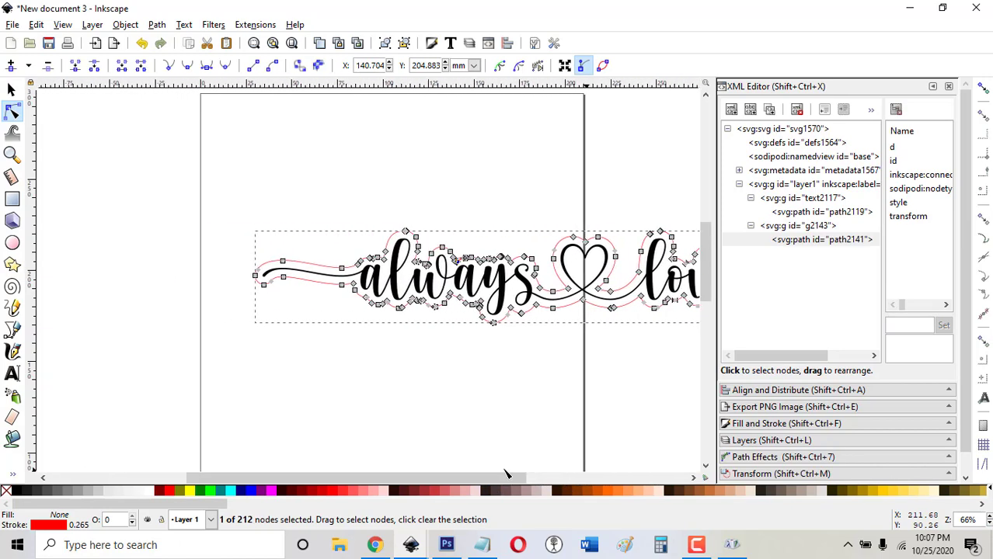
click(12, 242)
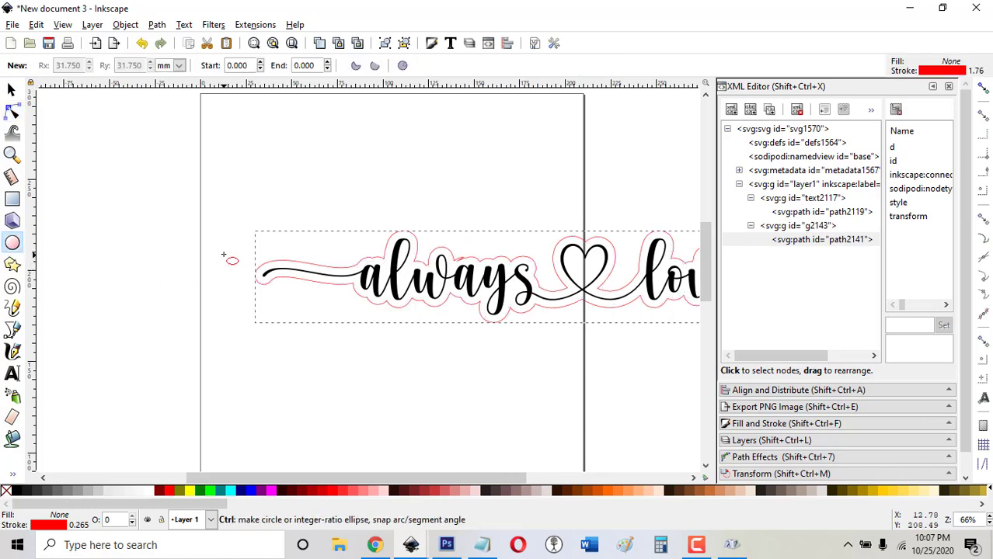
drag(223, 255, 253, 289)
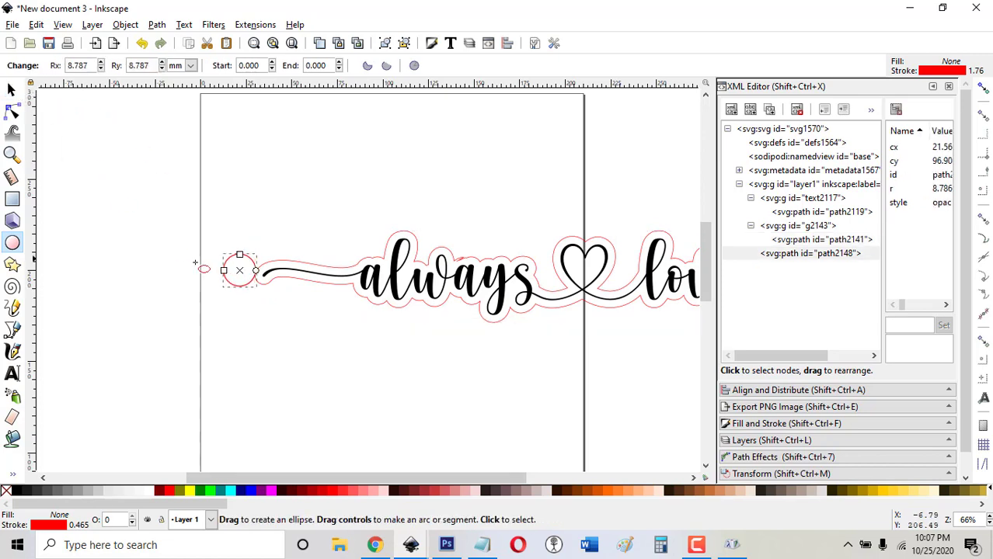
key(s)
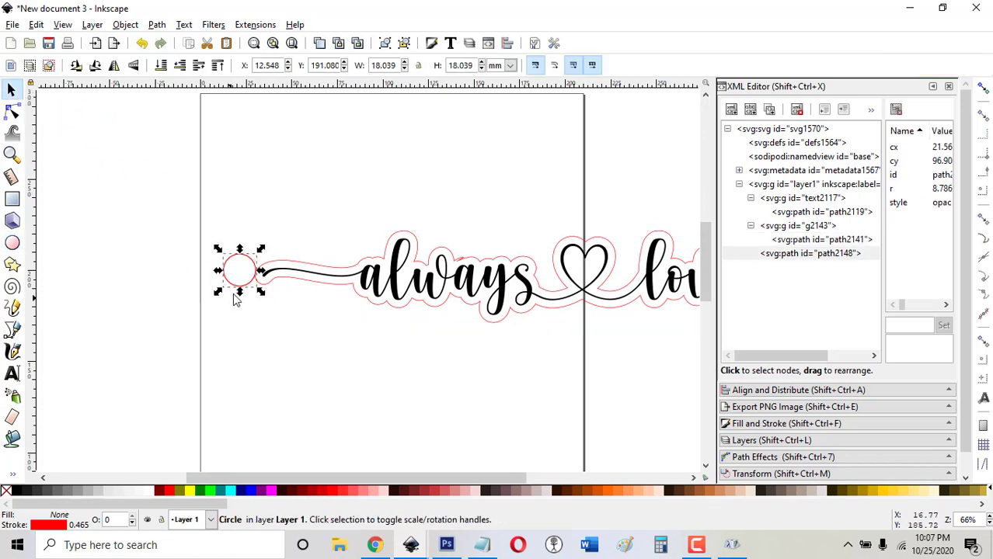
drag(251, 284, 265, 288)
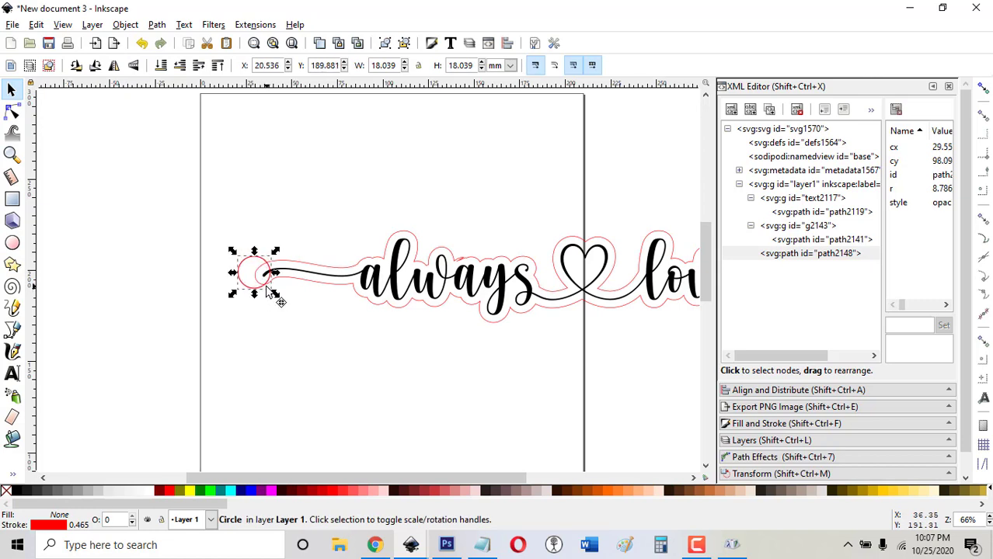
Step: Duplicate the circle at the starting swash's tip and shrink the copy with a Dynamic Offset into a small concentric hole circle
key(ctrl+d)
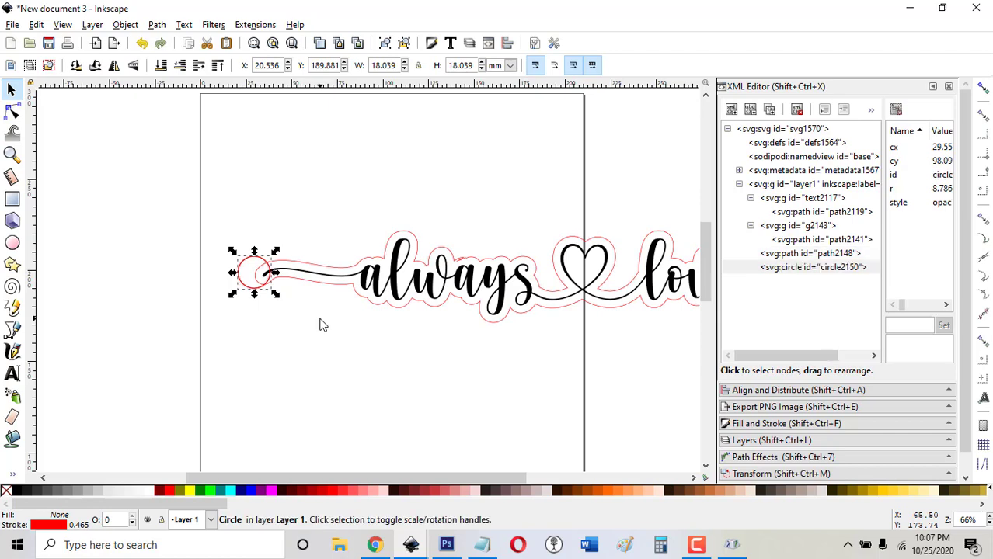
click(156, 24)
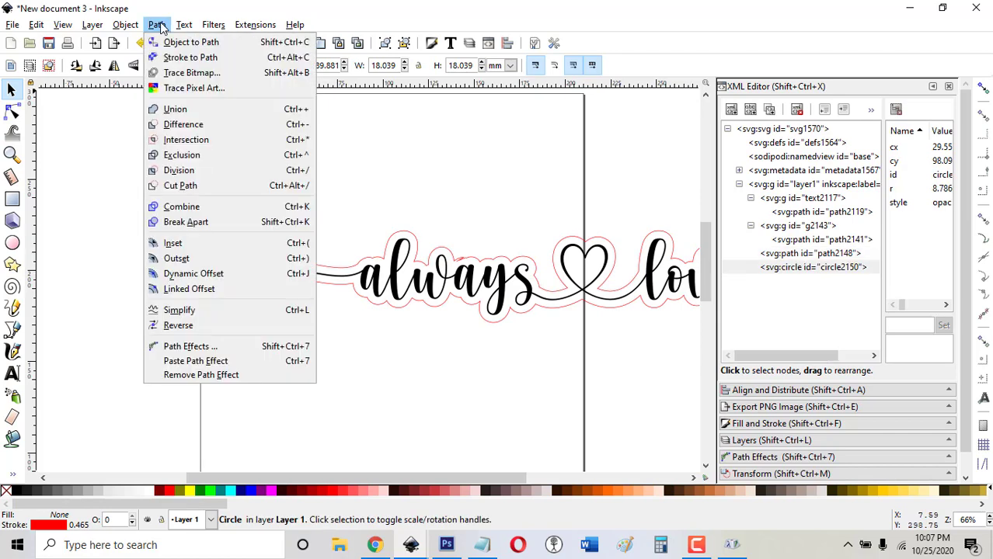
click(173, 275)
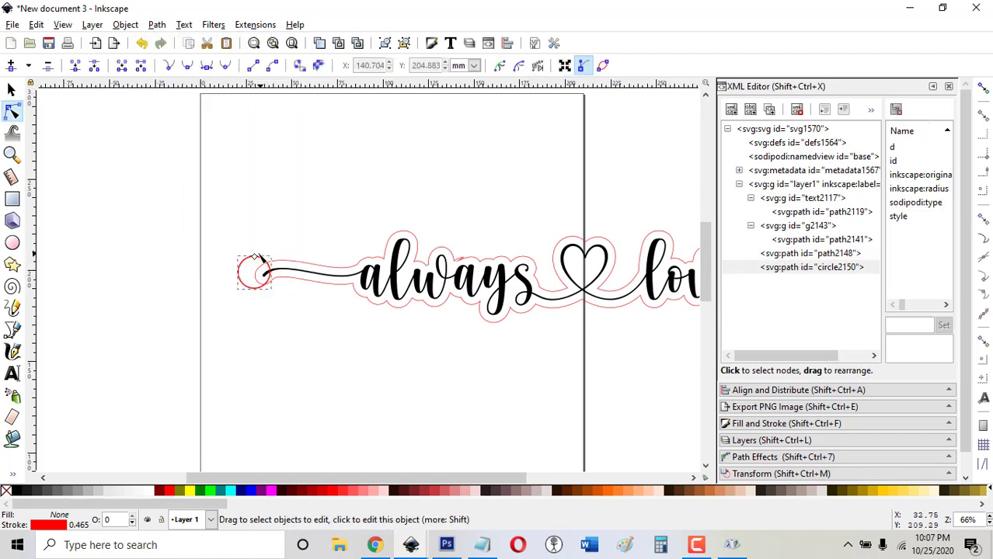
drag(255, 263, 256, 269)
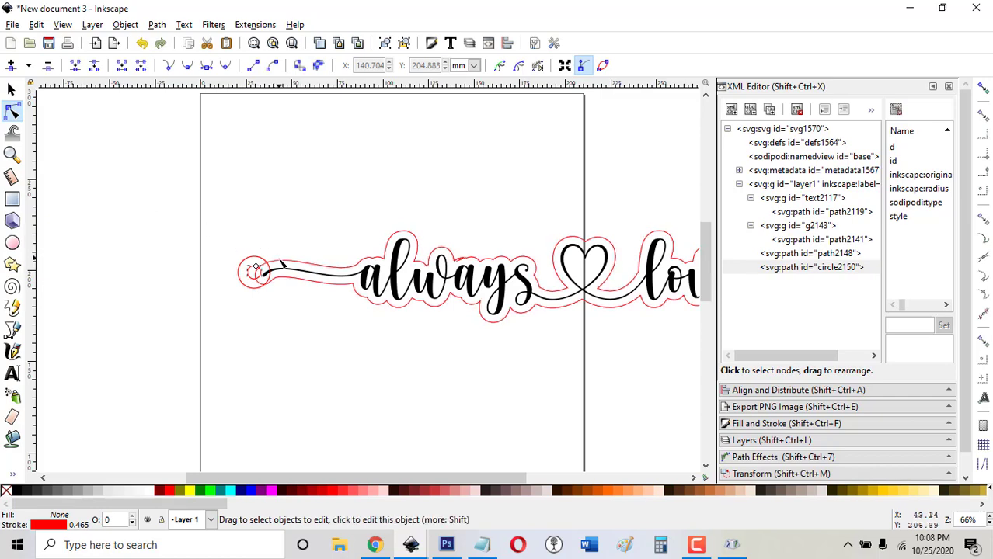
Step: Try to cut the small circle out of the large one with Exclusion and move the ring slightly down
click(256, 269)
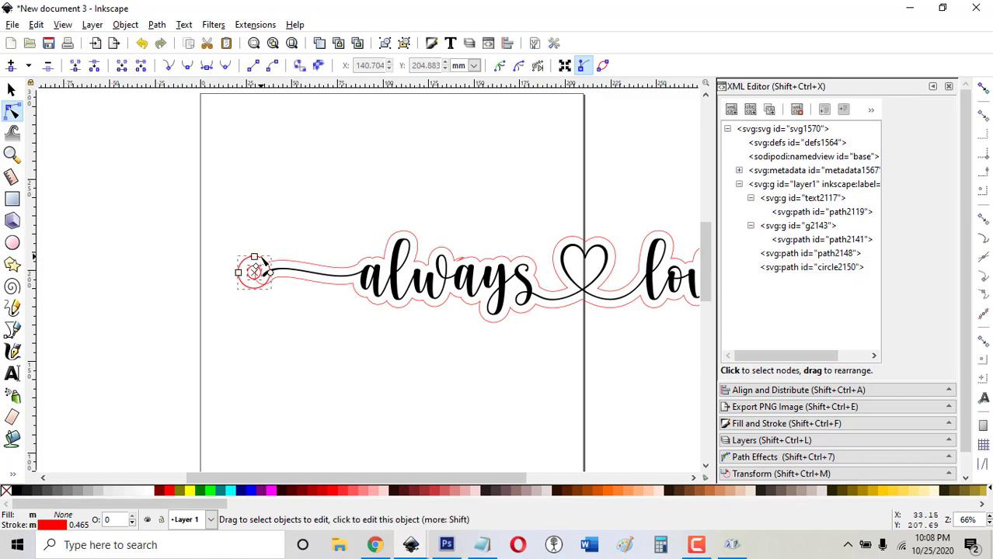
click(156, 24)
click(179, 155)
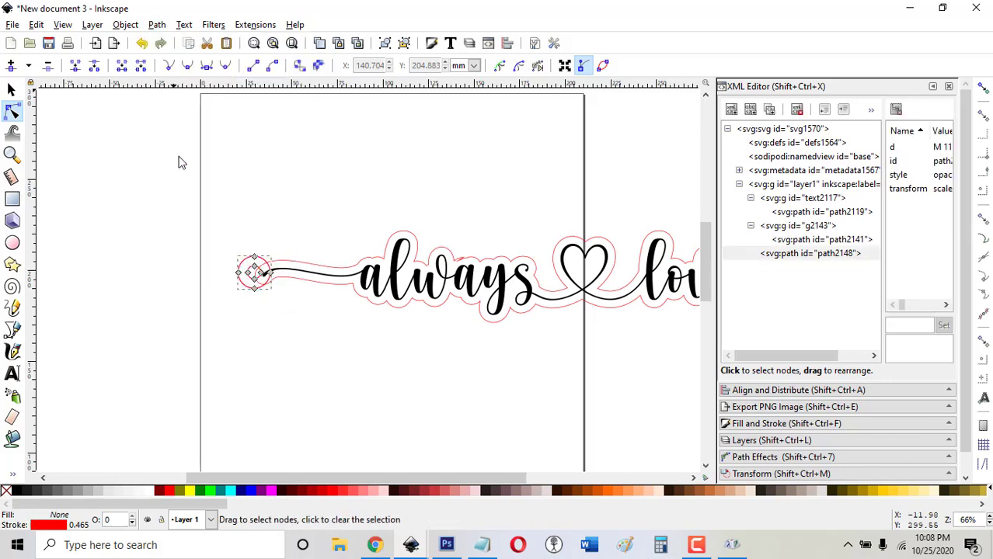
click(11, 90)
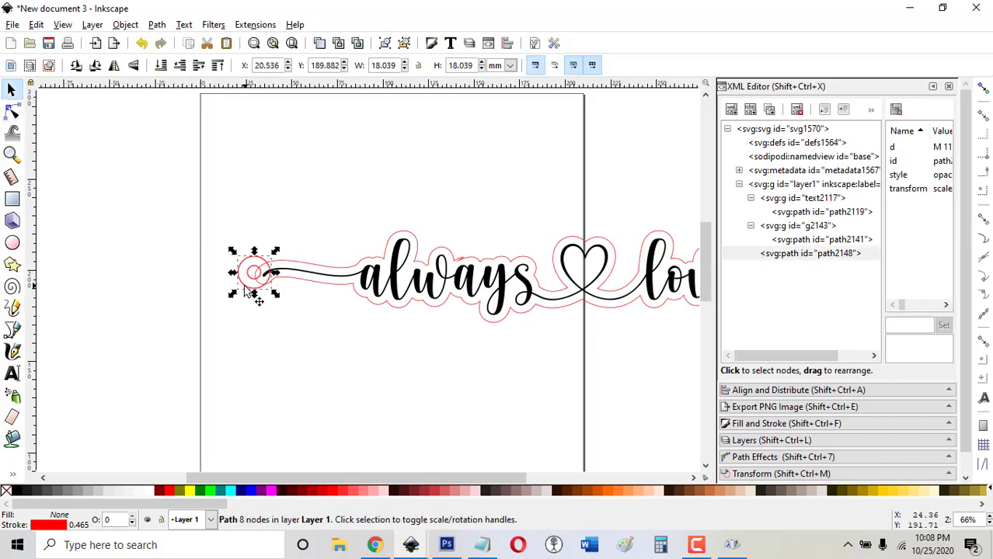
drag(244, 288, 245, 295)
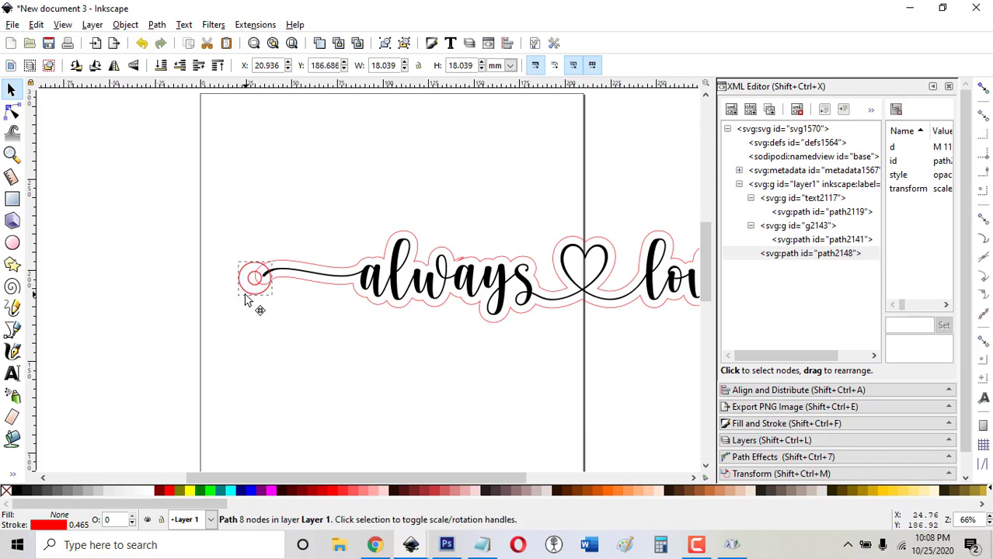
click(246, 300)
Step: Try to unite the ring with the red outline, and undo back to the two separate circles
click(11, 113)
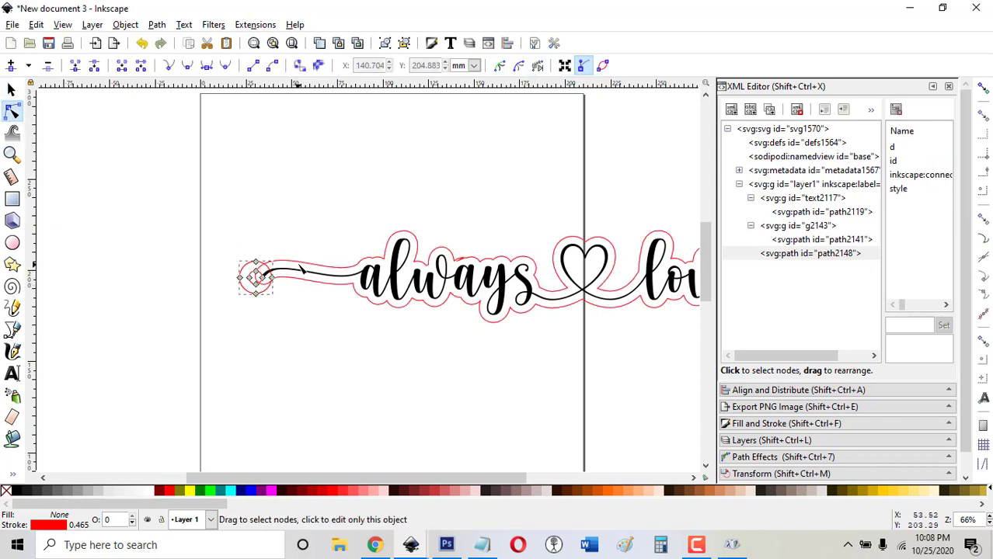
key(ctrl+a)
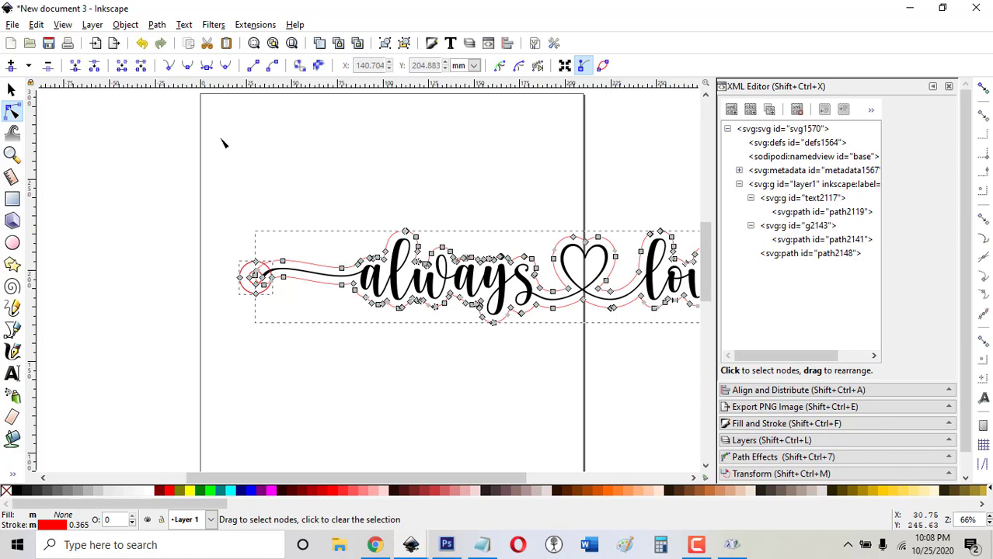
click(157, 24)
click(177, 109)
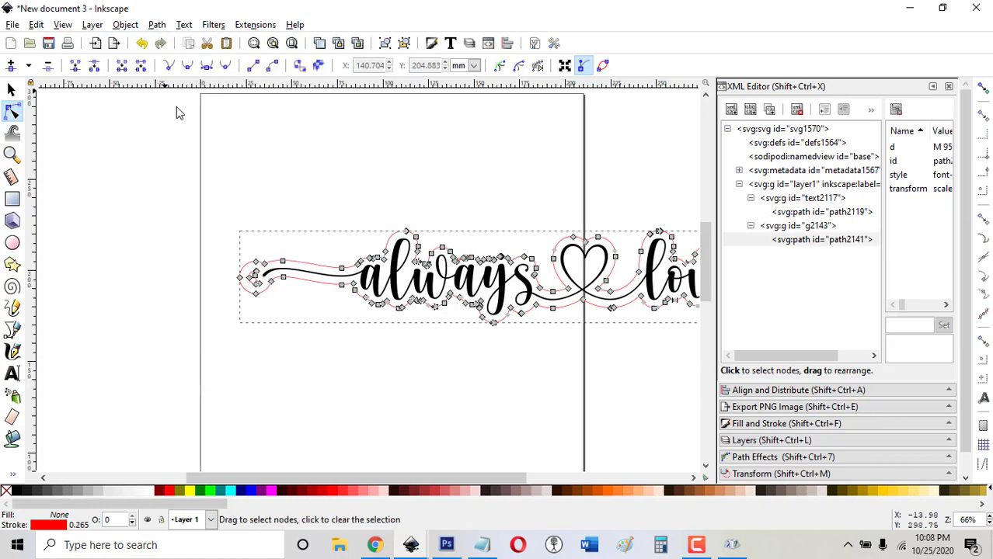
click(287, 343)
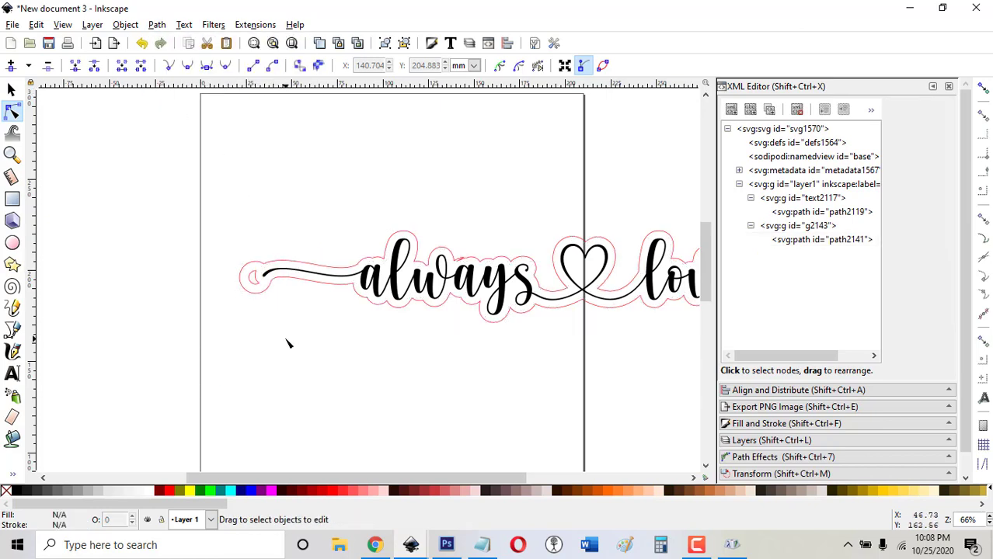
key(ctrl+z)
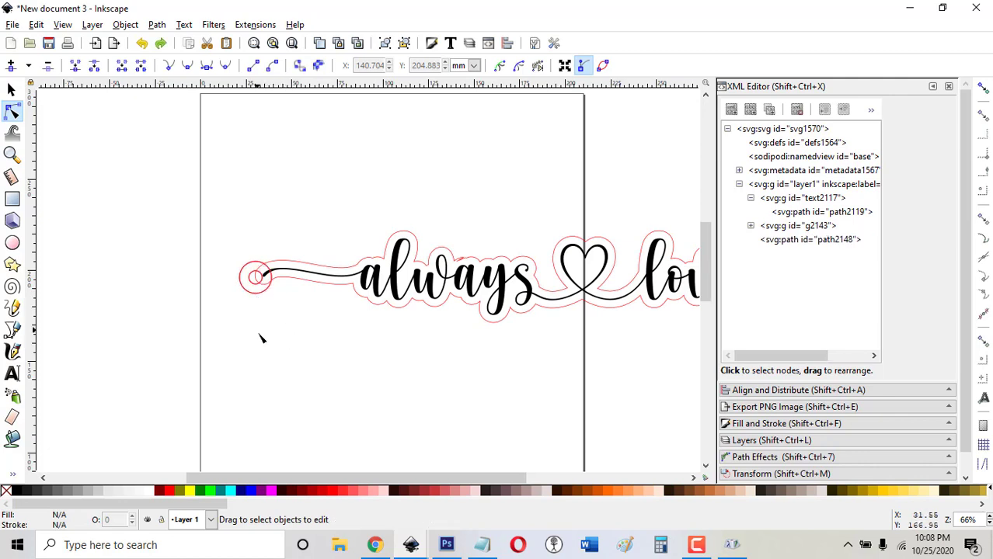
key(ctrl+z)
Step: Unite only the large circle with the red outline around the lettering using Union
click(257, 284)
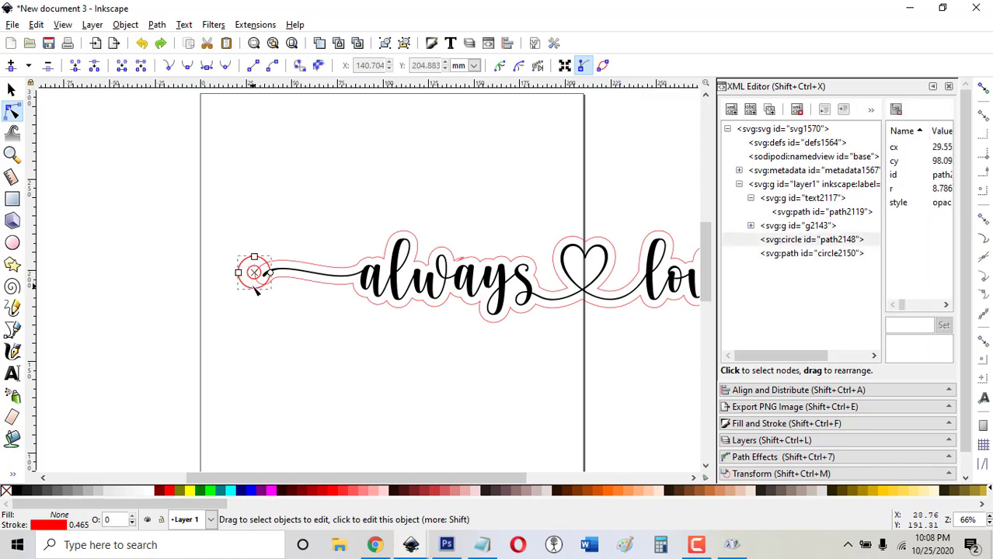
click(273, 303)
click(259, 260)
shift+click(299, 280)
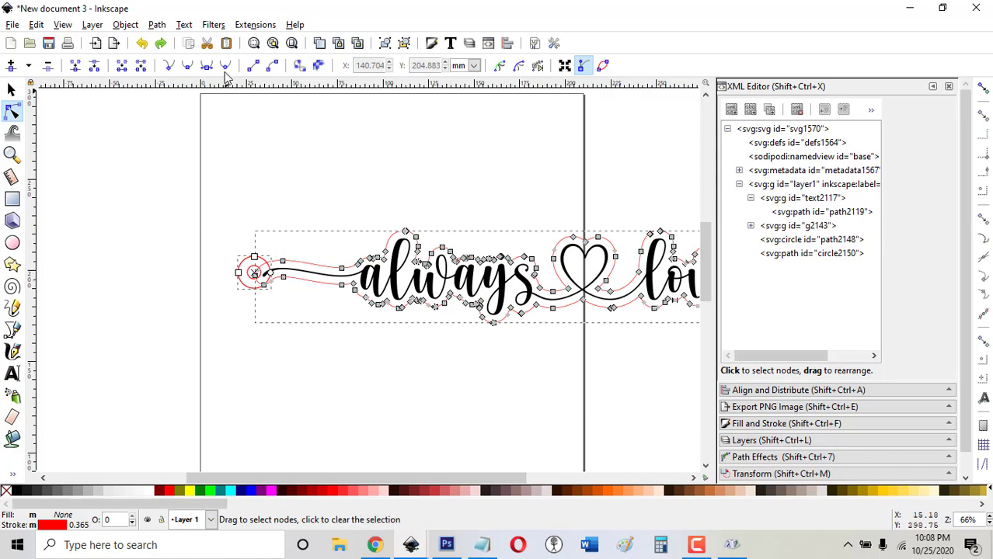
click(157, 24)
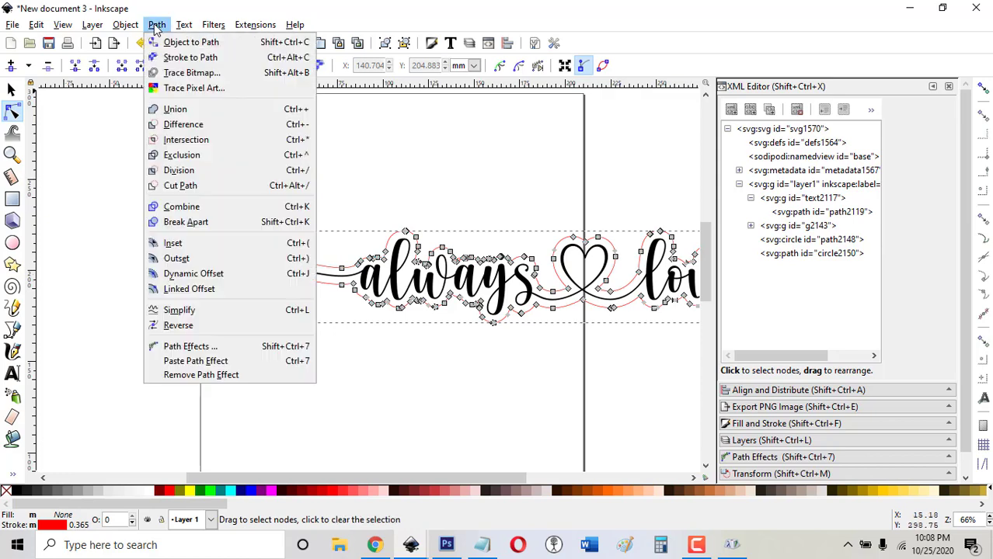
click(181, 105)
click(273, 354)
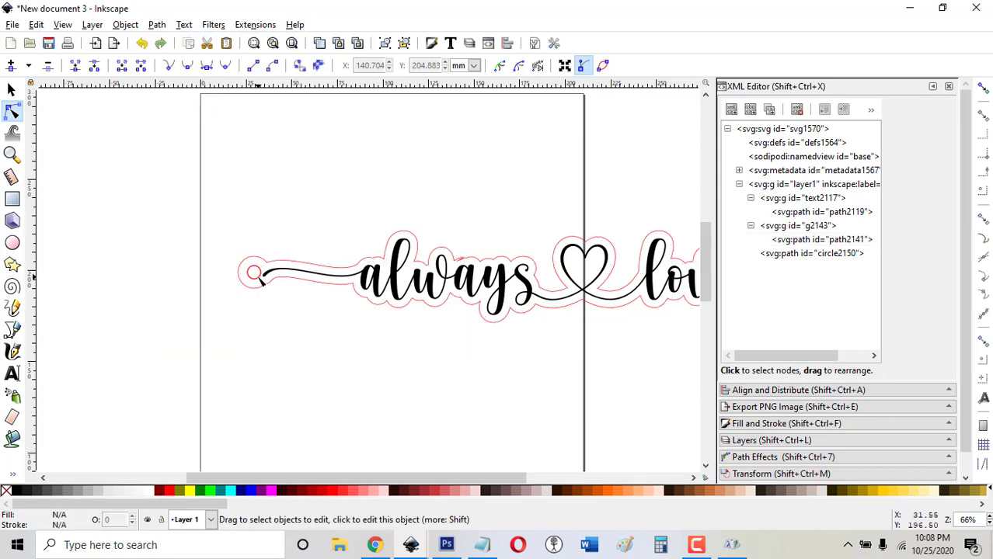
Step: Cut the small circle out of the merged red outline with Exclusion to form the loop's hole
click(261, 281)
shift+click(273, 284)
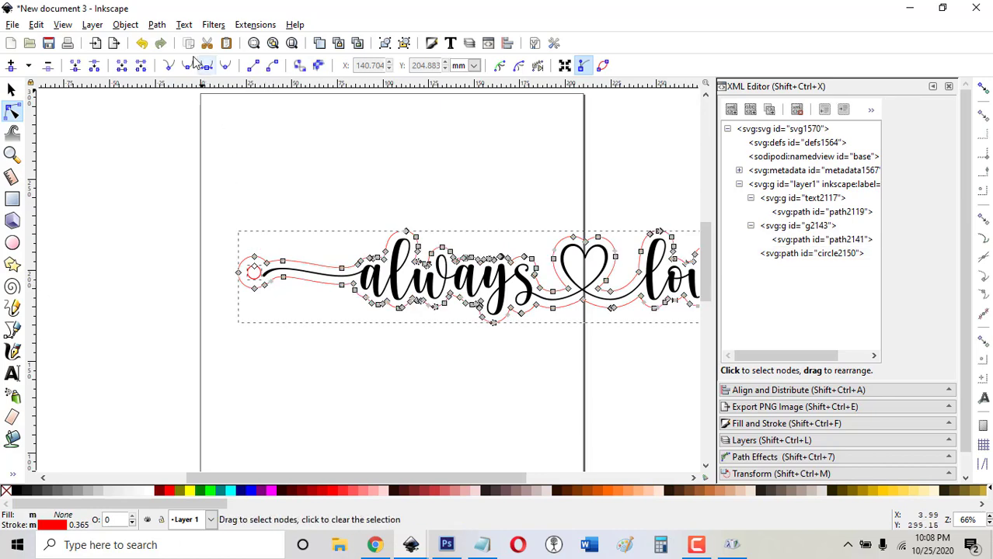
click(156, 25)
click(186, 154)
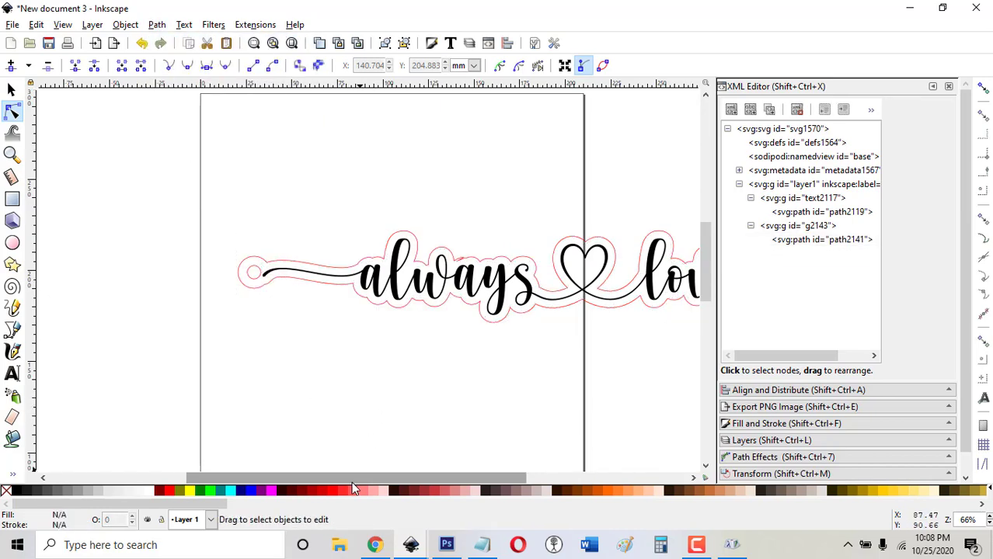
Step: Delete the stray outline nodes forming the spike above the second a of "always"
drag(352, 478, 441, 472)
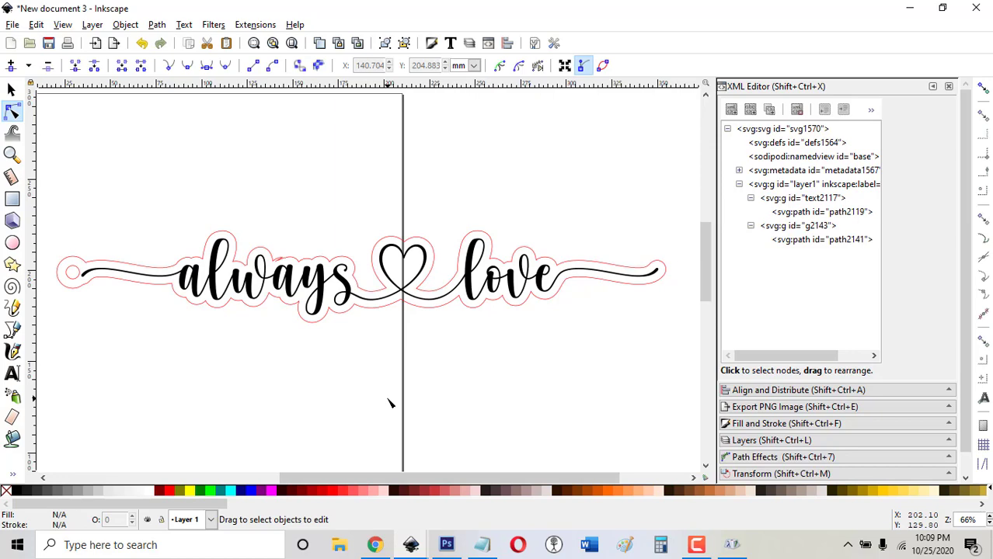
click(989, 517)
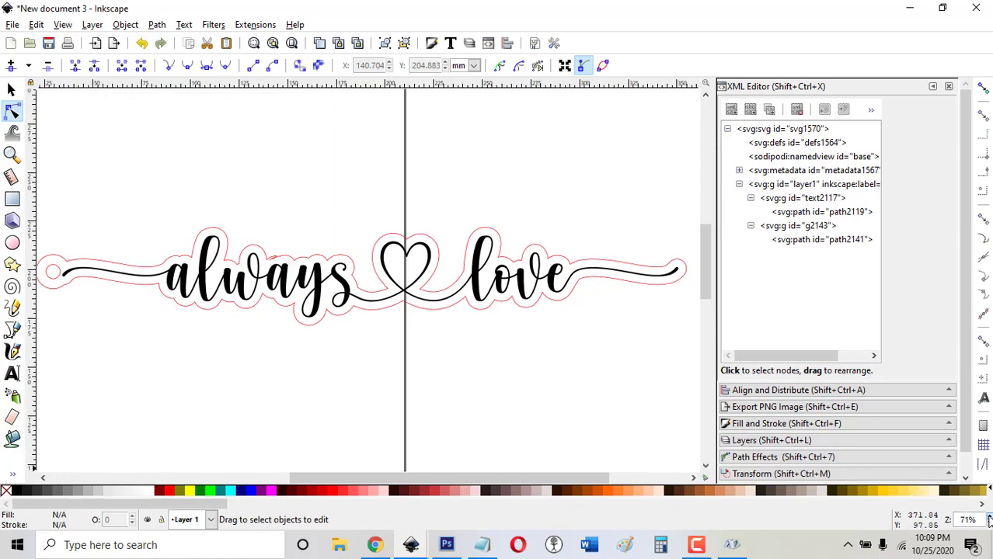
click(989, 517)
click(989, 518)
click(989, 517)
click(989, 518)
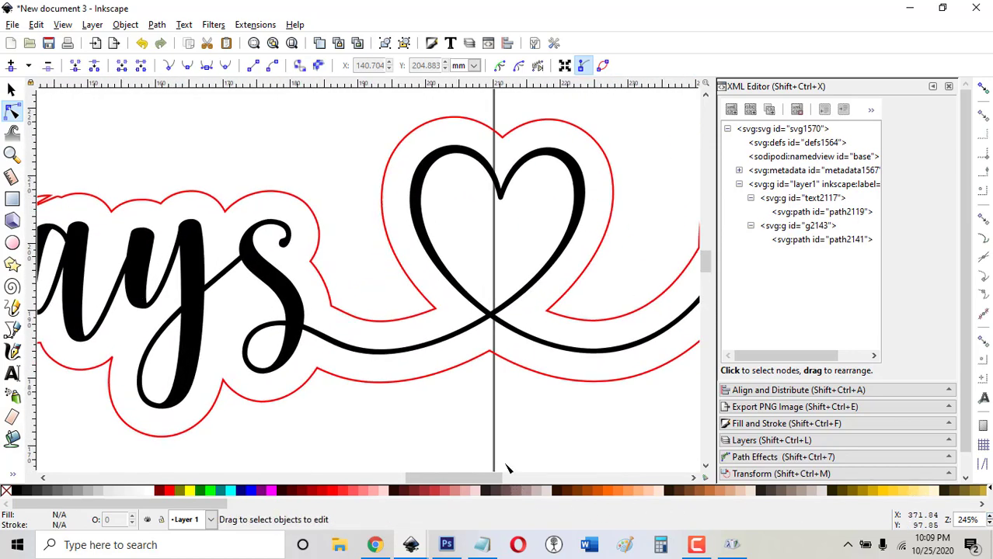
drag(448, 478, 391, 479)
click(470, 196)
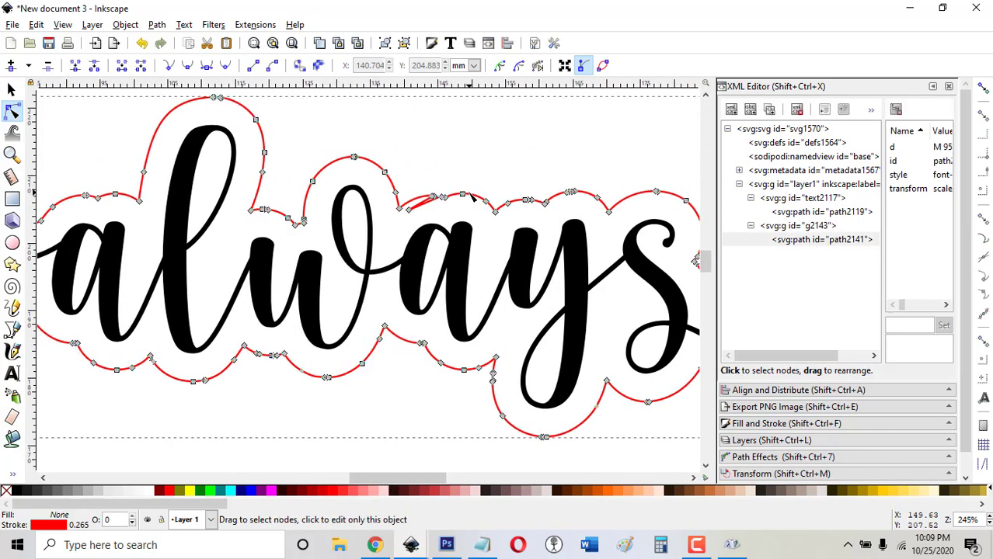
click(409, 210)
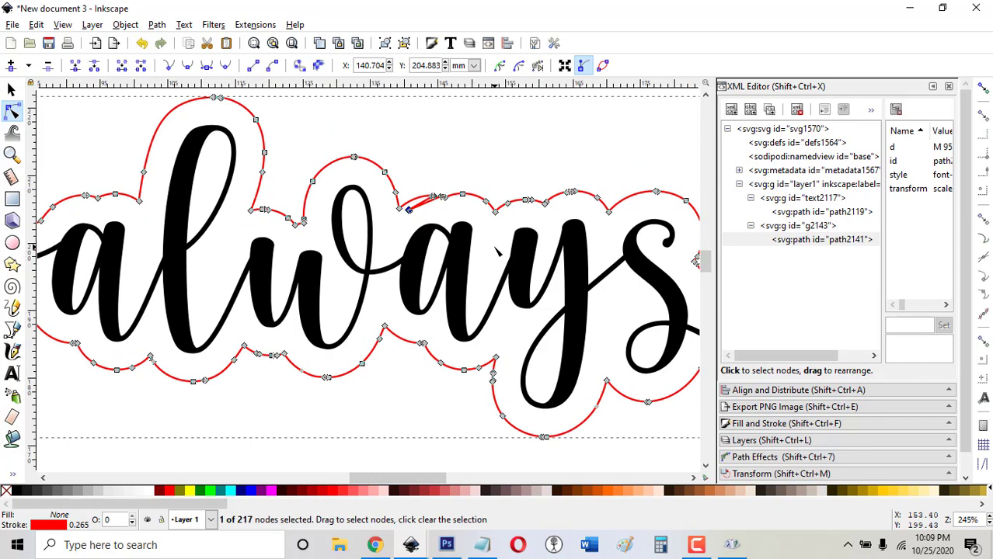
drag(402, 219, 458, 218)
Step: Smooth the outline above the second a of "always" by adjusting the curve handle and deleting the extra node at its peak
drag(436, 179, 437, 199)
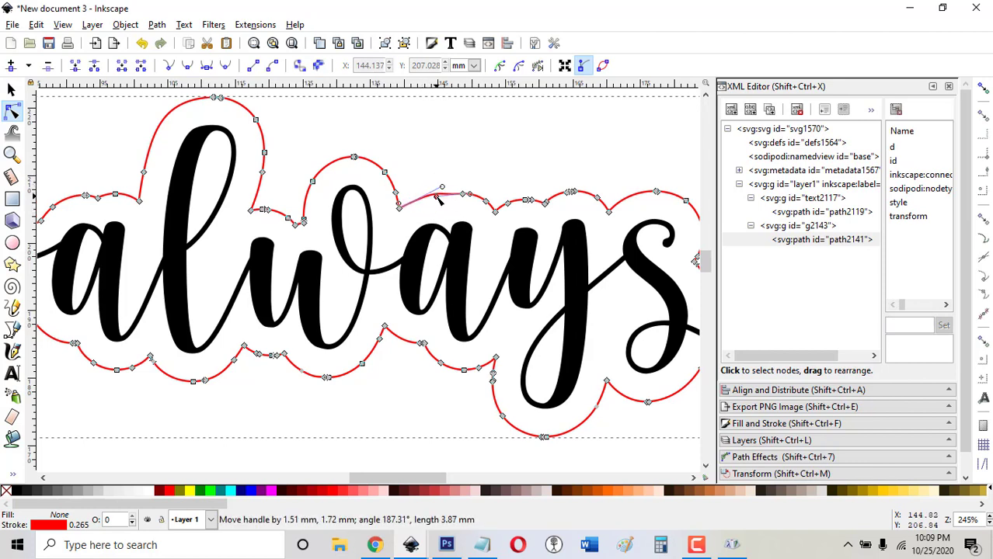
click(464, 196)
key(Delete)
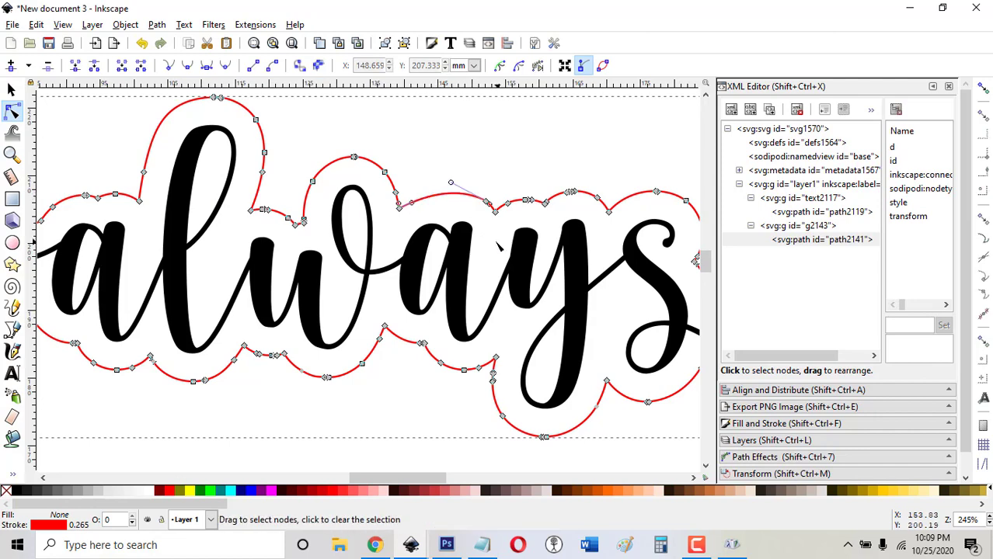
click(510, 170)
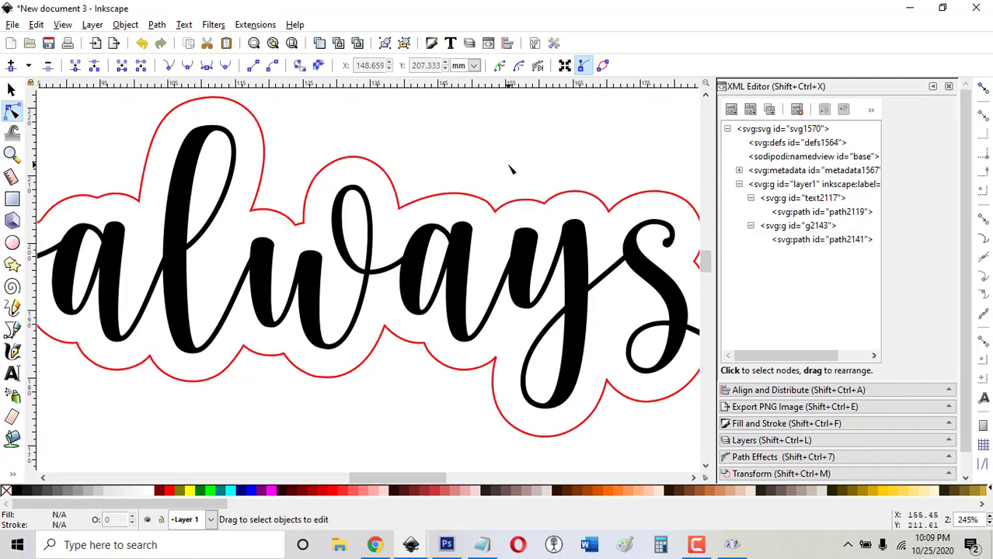